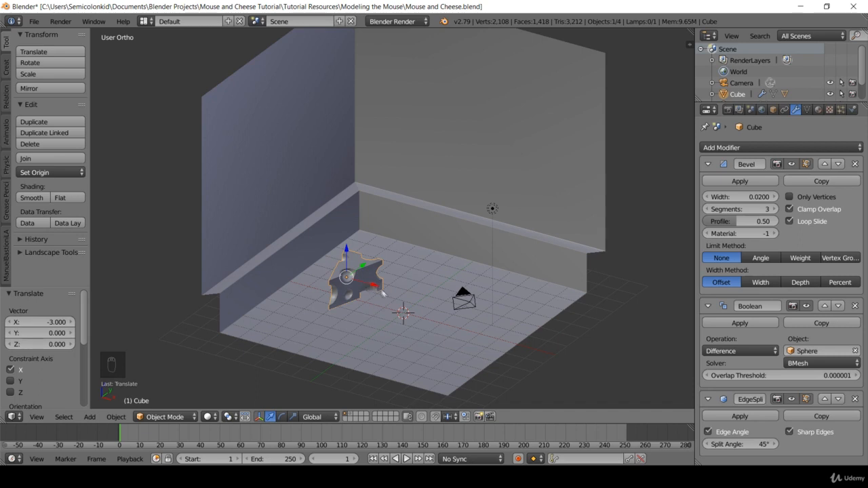
# - Add the room plane to the selected cheese, move both to the first layer of the second row, and keep the now empty first layer shown
pyautogui.click(807, 307)
pyautogui.click(807, 307)
pyautogui.keyDown('shift'); pyautogui.rightClick(454, 137); pyautogui.keyUp('shift')
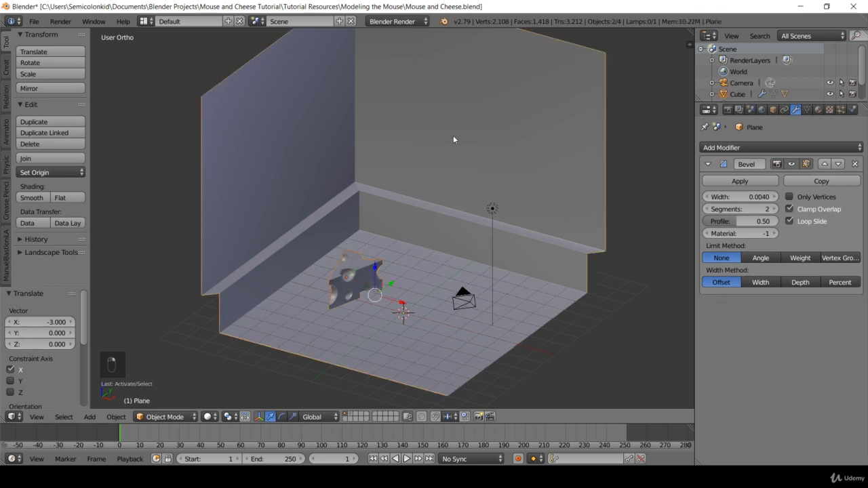
pyautogui.press('m')
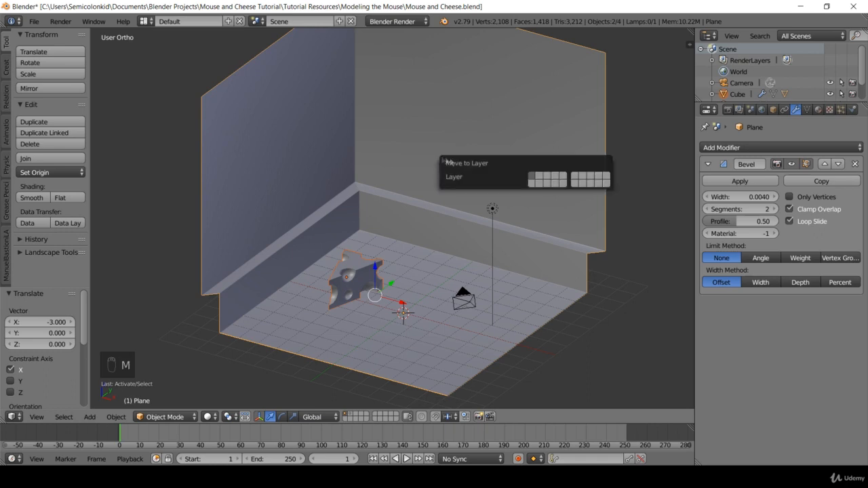
pyautogui.click(531, 182)
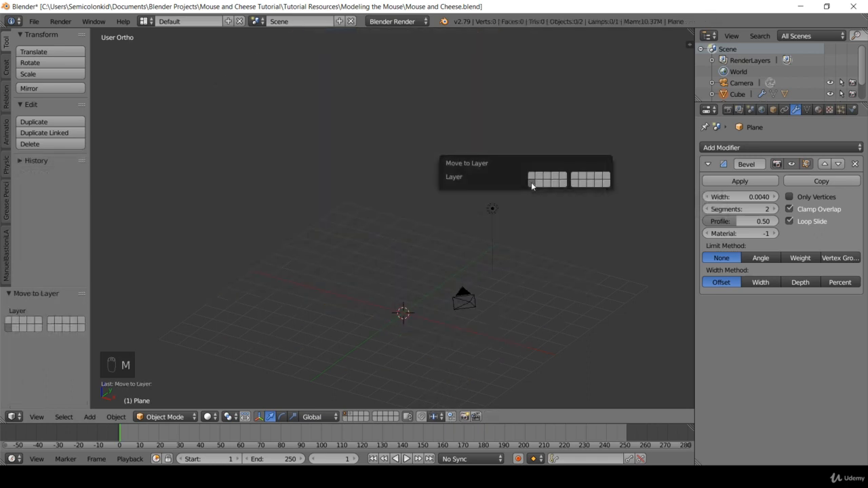
pyautogui.click(352, 414)
pyautogui.click(346, 415)
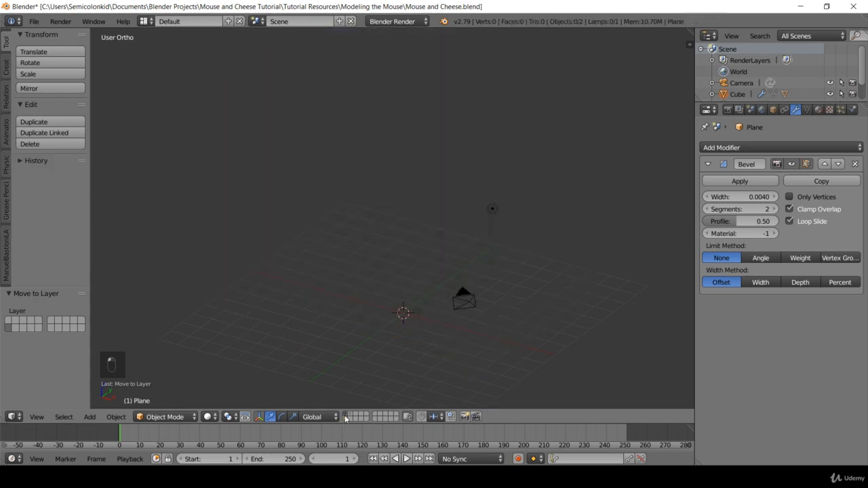
# - Add a UV sphere mesh at the 3D cursor
pyautogui.hotkey('shift', 'a')
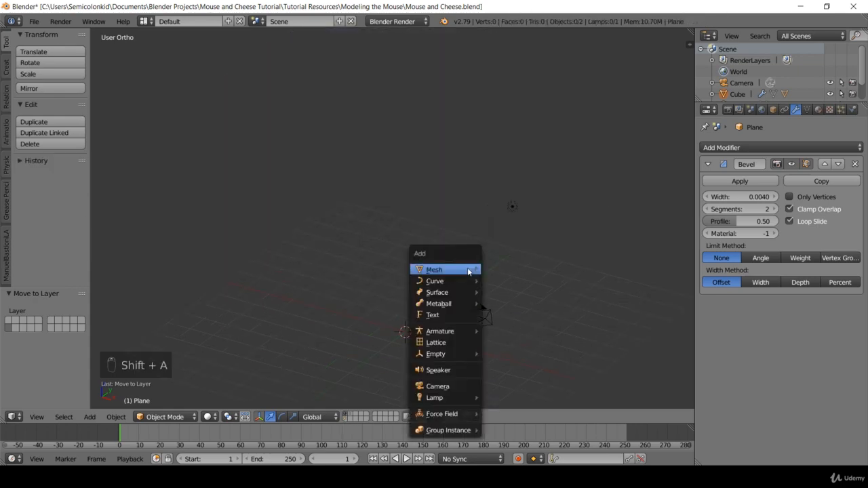
pyautogui.moveTo(468, 270)
pyautogui.click(512, 304)
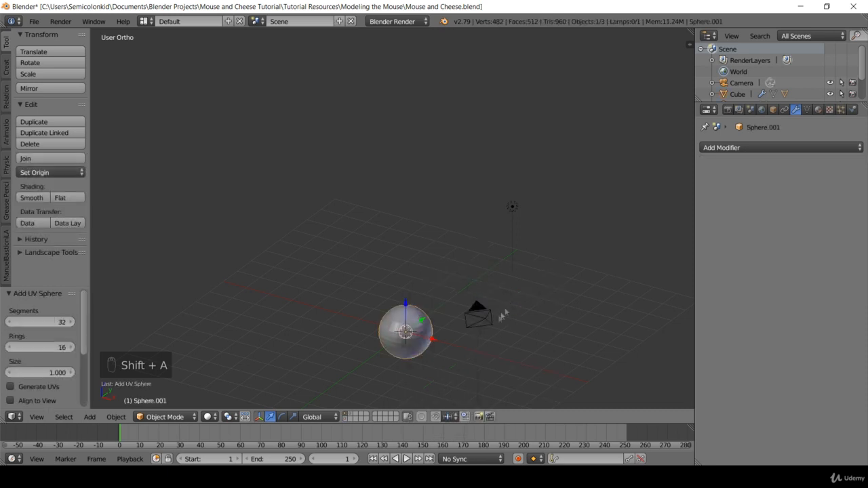
# - Scale the sphere by 0.9 along the Z axis
pyautogui.keyDown('shift'); pyautogui.moveTo(500, 316); pyautogui.dragTo(529, 242, button='middle'); pyautogui.keyUp('shift')
pyautogui.scroll(2, 480, 203)
pyautogui.scroll(2, 482, 202)
pyautogui.press('s')
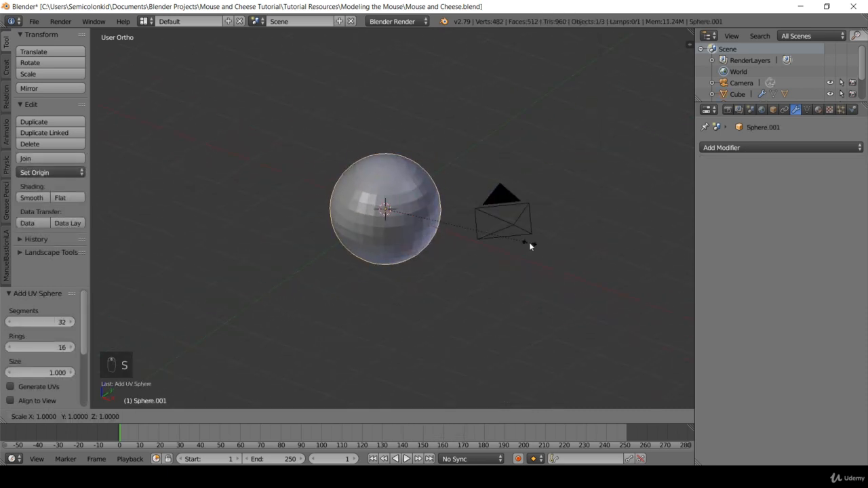
pyautogui.press('z')
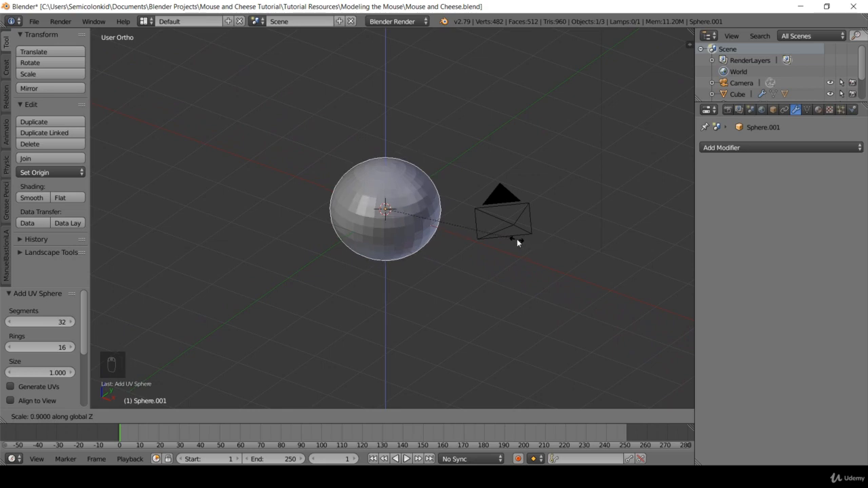
pyautogui.click(517, 239)
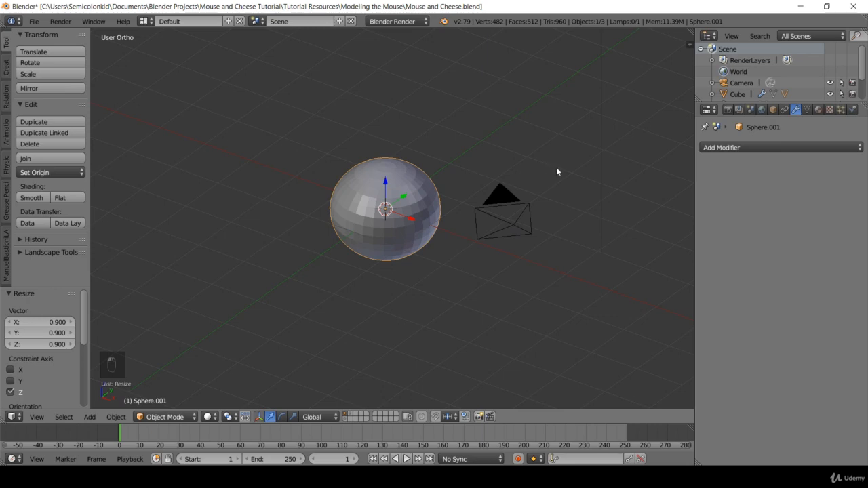
# - Scale the sphere by 0.9 along the X axis and by 1.5 along the Y axis
pyautogui.press('s')
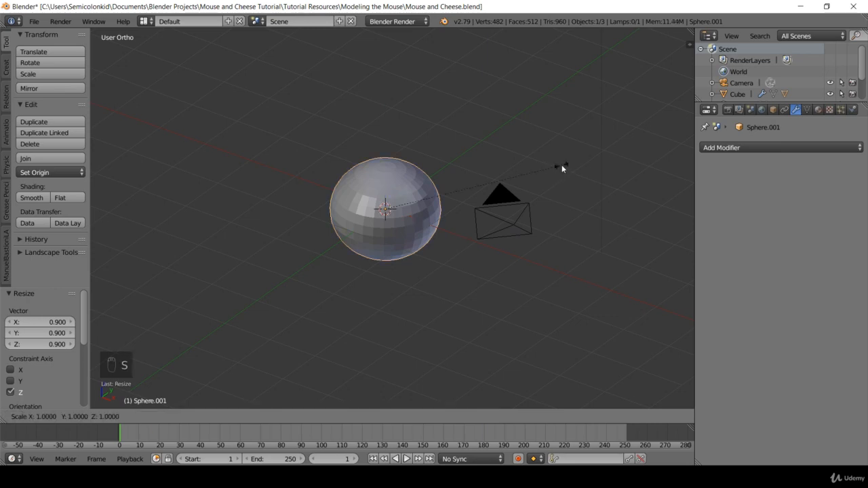
pyautogui.press('x')
pyautogui.click(546, 168)
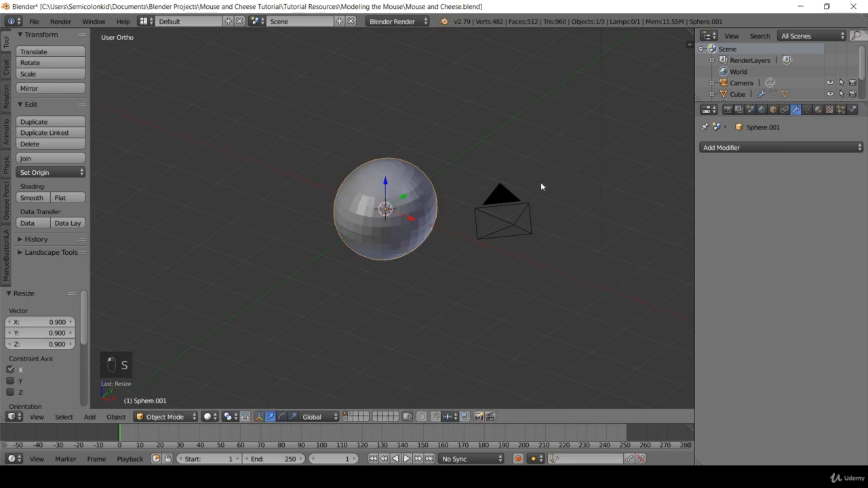
pyautogui.write('sy1.5')
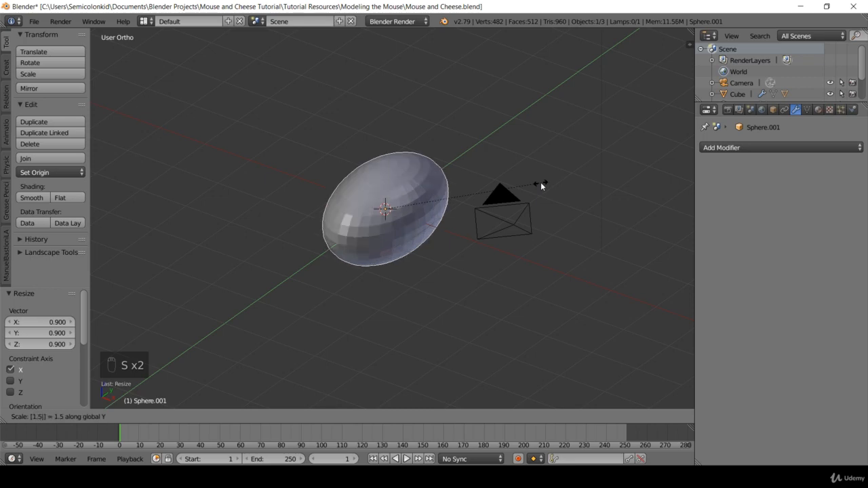
pyautogui.click(541, 182)
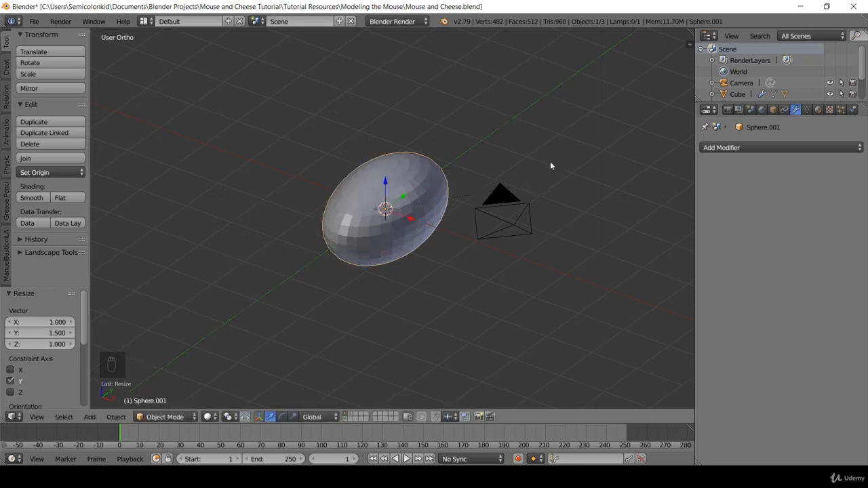
# - In Edit Mode, use the wireframe right view to delete all of the sphere's vertices below its middle edge loop
pyautogui.moveTo(550, 164); pyautogui.dragTo(556, 215, button='middle')
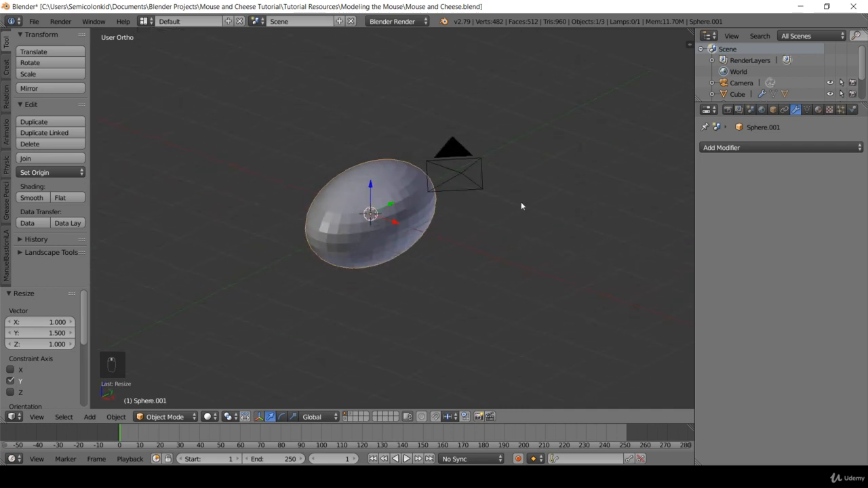
pyautogui.press('Tab')
pyautogui.press('KP_3')
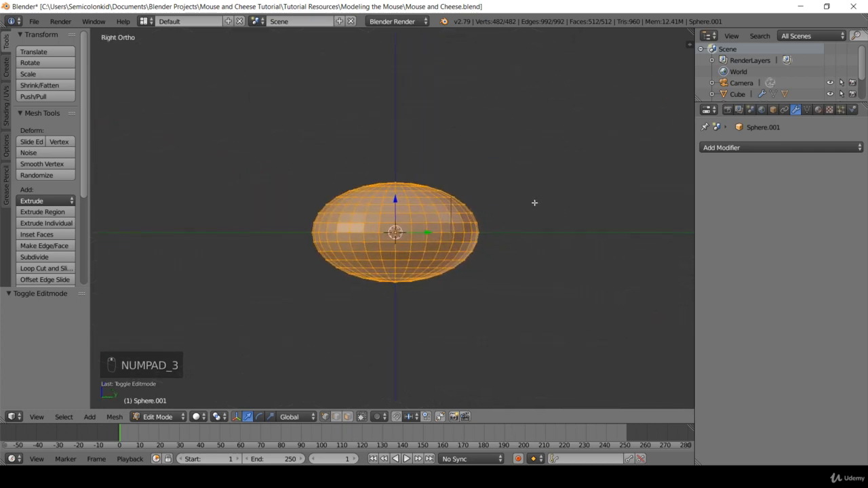
pyautogui.press('z')
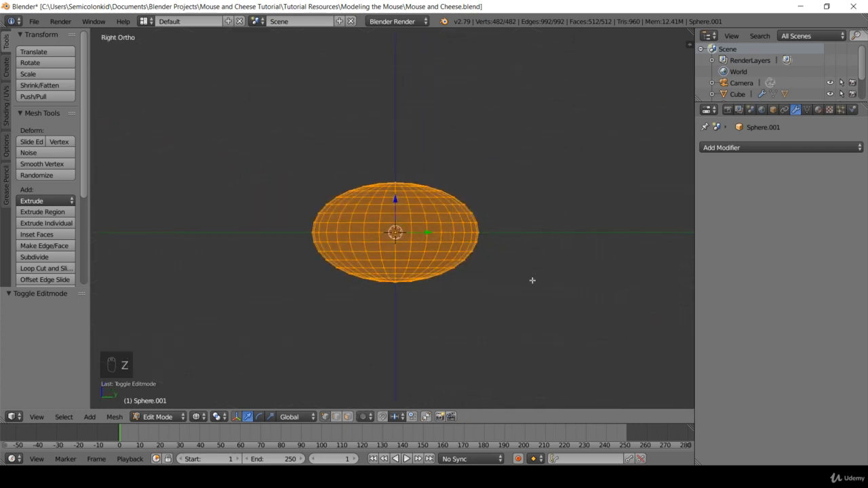
pyautogui.press('a')
pyautogui.scroll(3, 526, 278)
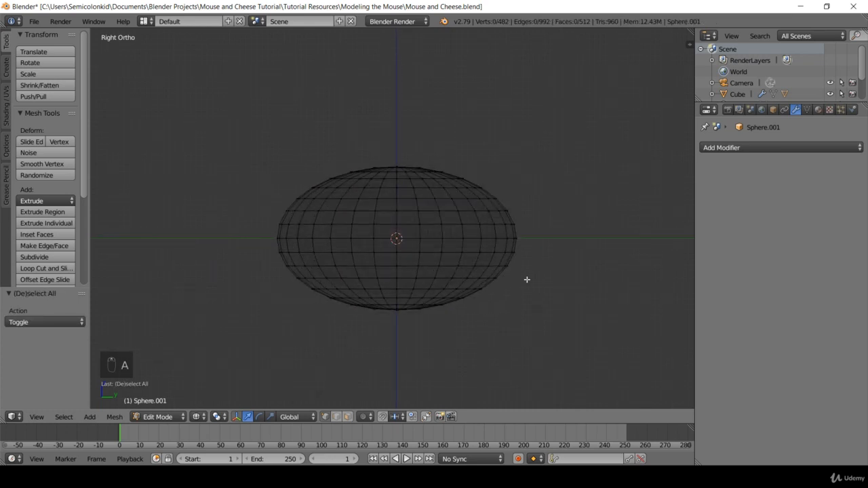
pyautogui.keyDown('shift'); pyautogui.moveTo(540, 284); pyautogui.dragTo(529, 272, button='middle'); pyautogui.keyUp('shift')
pyautogui.press('b')
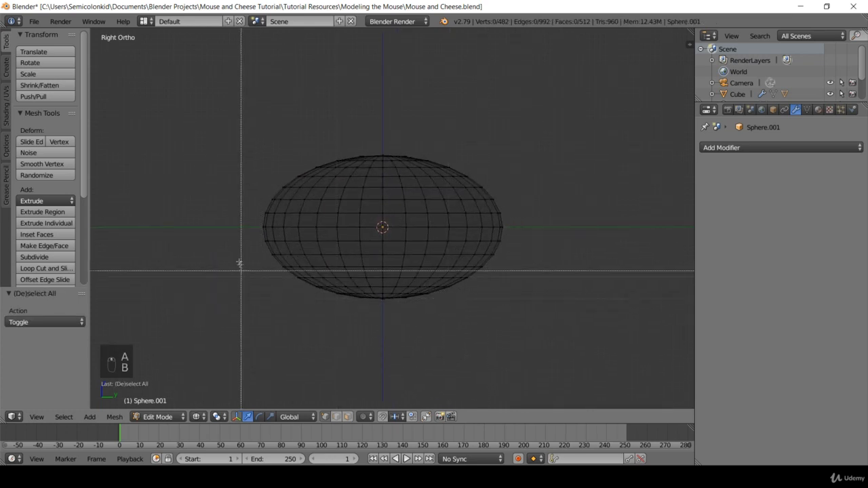
pyautogui.moveTo(241, 235); pyautogui.dragTo(560, 325)
pyautogui.press('x')
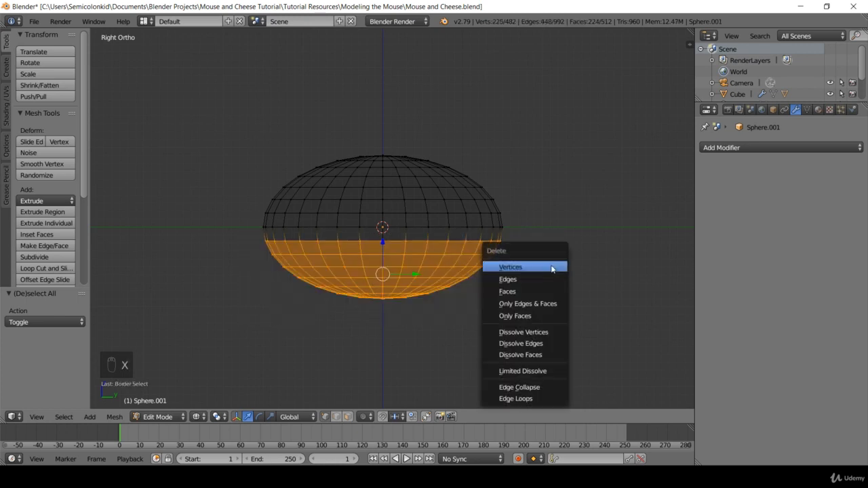
pyautogui.click(508, 268)
# - Return to solid shading, select the vertex on the half sphere's open rim near the Y axis, and enable proportional editing
pyautogui.moveTo(451, 257)
pyautogui.mouseDown(button='middle')
pyautogui.moveTo(424, 252)
pyautogui.moveTo(464, 271)
pyautogui.moveTo(502, 269)
pyautogui.moveTo(532, 233)
pyautogui.moveTo(525, 286)
pyautogui.moveTo(509, 280)
pyautogui.mouseUp(button='middle')
pyautogui.press('z')
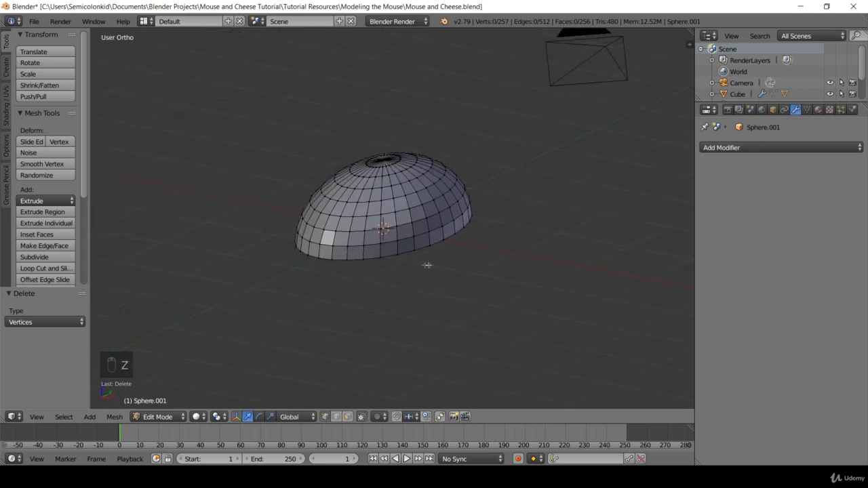
pyautogui.rightClick(319, 258)
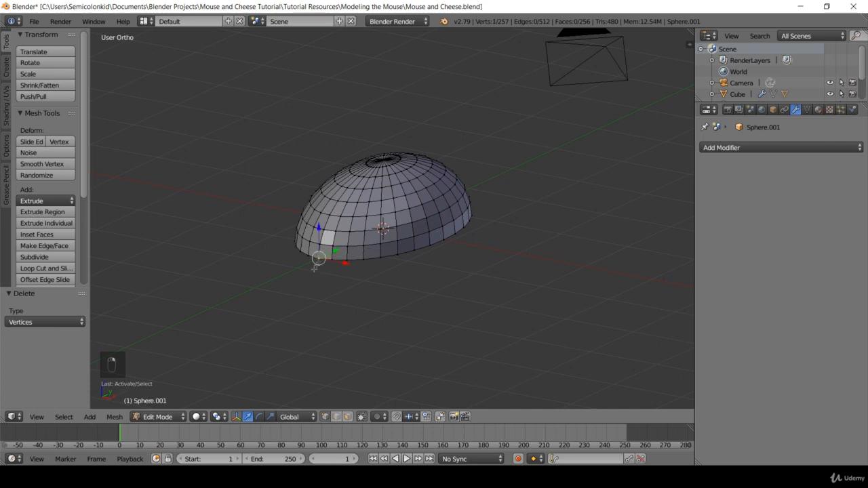
pyautogui.scroll(6, 325, 310)
pyautogui.scroll(-3, 409, 301)
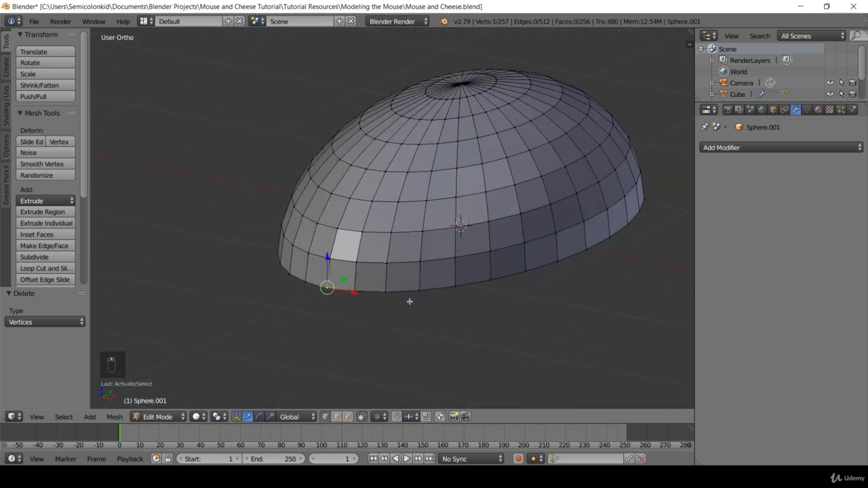
pyautogui.moveTo(409, 300); pyautogui.dragTo(468, 318, button='middle')
pyautogui.press('o')
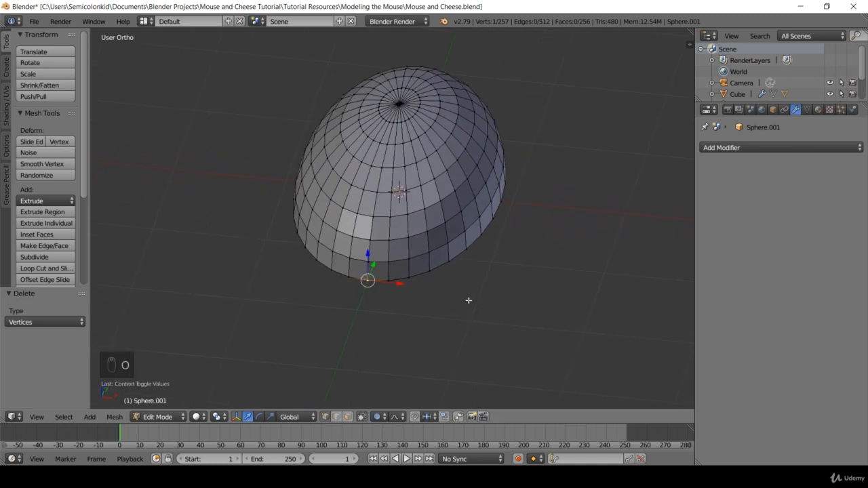
# - Try moving the selected rim vertex with proportional editing at larger and smaller influence sizes
pyautogui.scroll(-1, 467, 296)
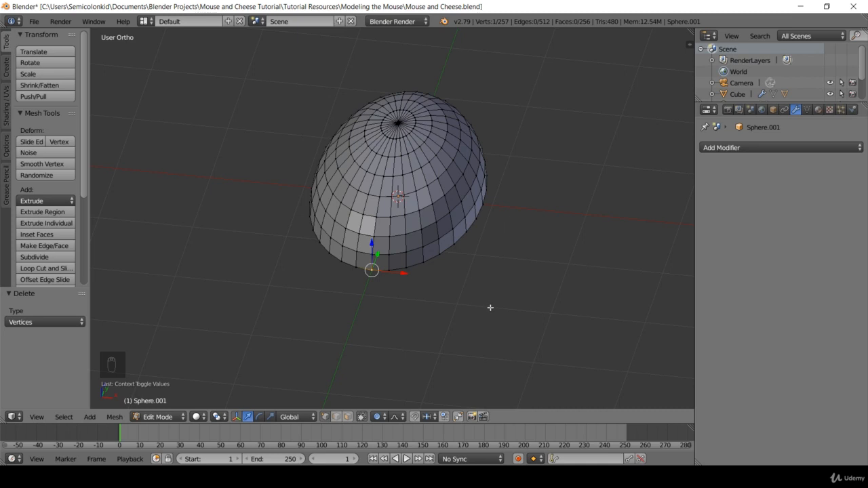
pyautogui.press('g')
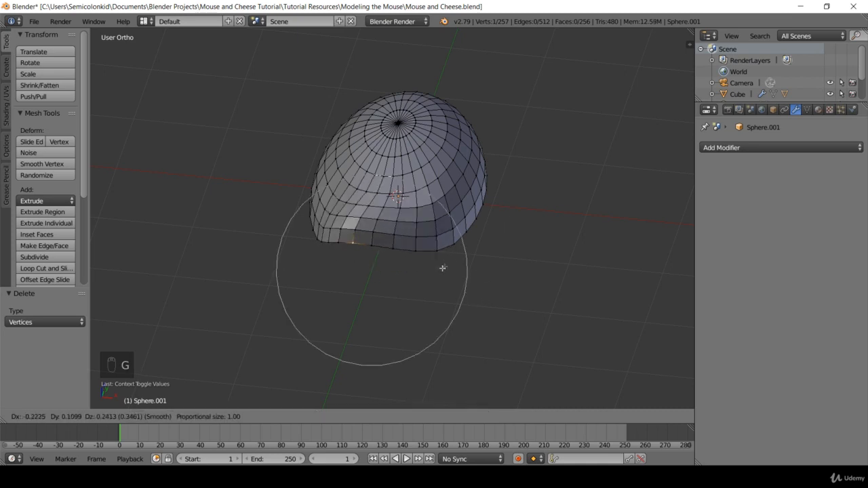
pyautogui.scroll(-5, 468, 302)
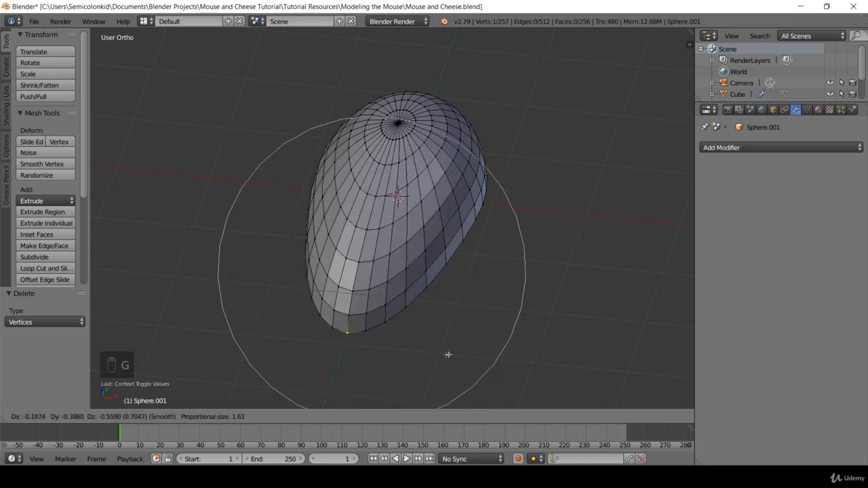
pyautogui.scroll(-4, 448, 355)
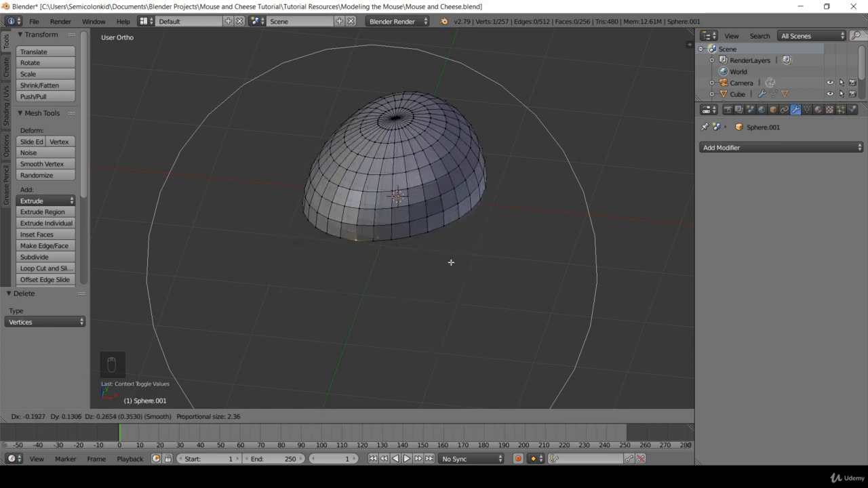
pyautogui.scroll(3, 468, 272)
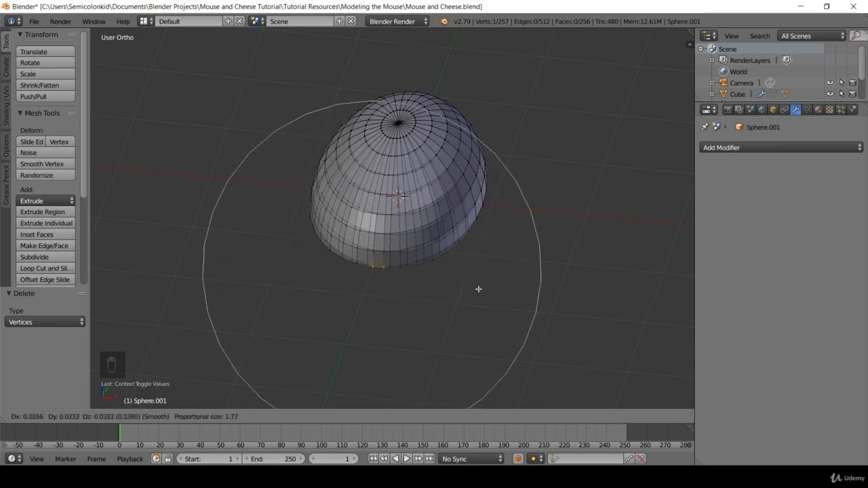
pyautogui.scroll(4, 468, 284)
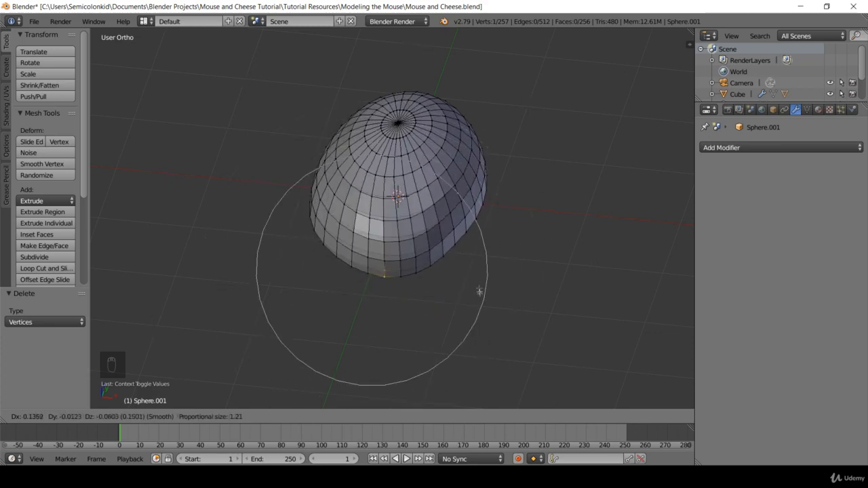
pyautogui.click(463, 297)
# - Turn proportional editing off and on again, leaving it set to Enable
pyautogui.moveTo(463, 296); pyautogui.dragTo(448, 298, button='middle')
pyautogui.scroll(1, 455, 305)
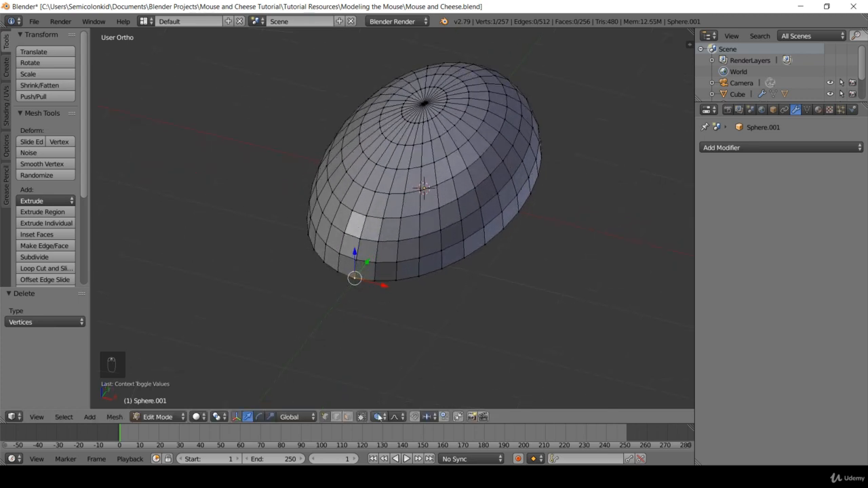
pyautogui.click(379, 418)
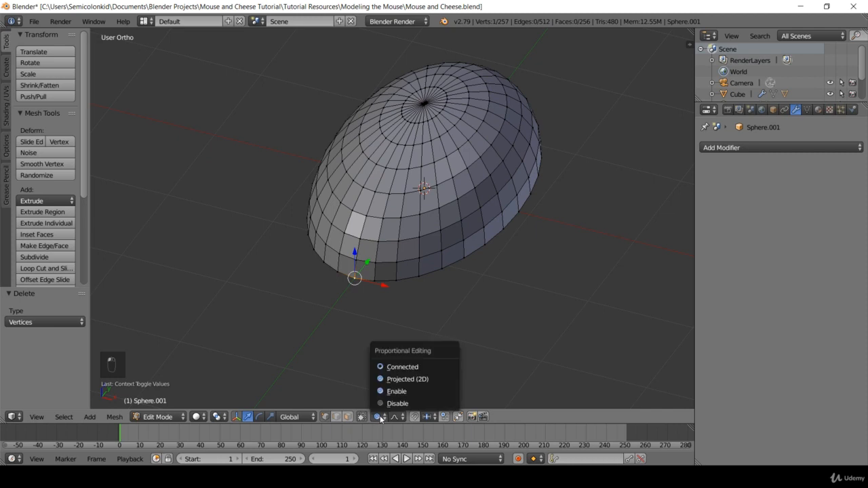
pyautogui.click(387, 404)
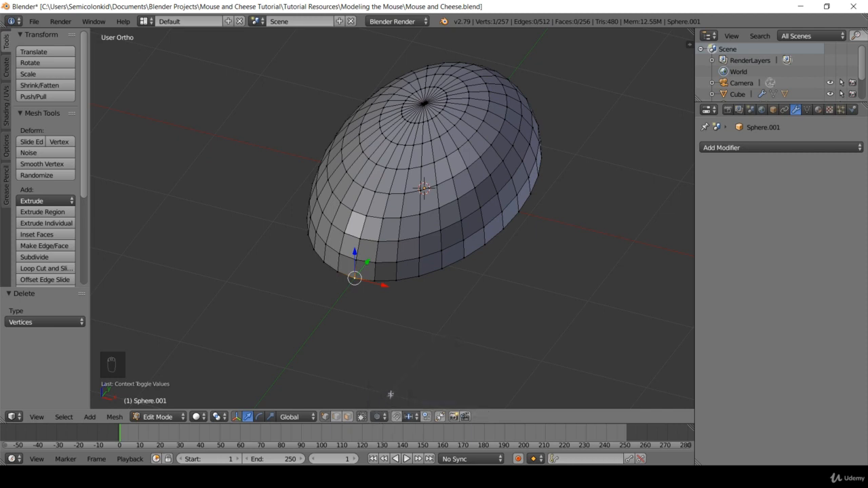
pyautogui.press('o')
pyautogui.press('o')
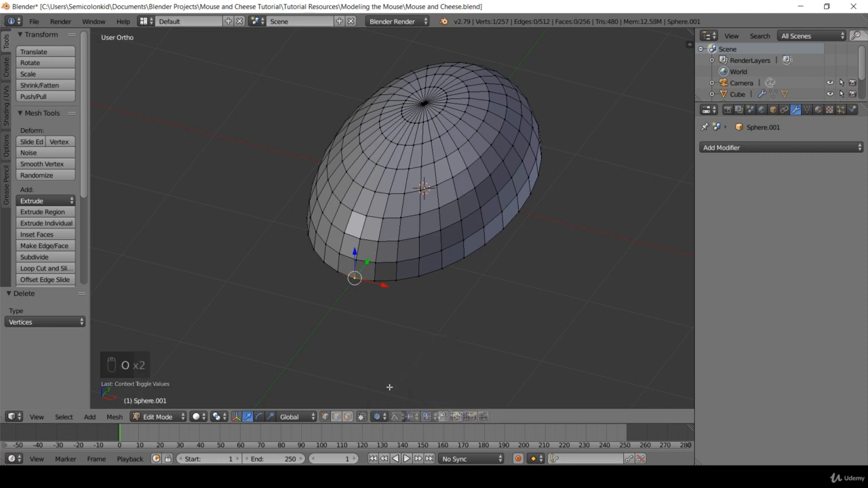
pyautogui.click(378, 416)
pyautogui.click(389, 392)
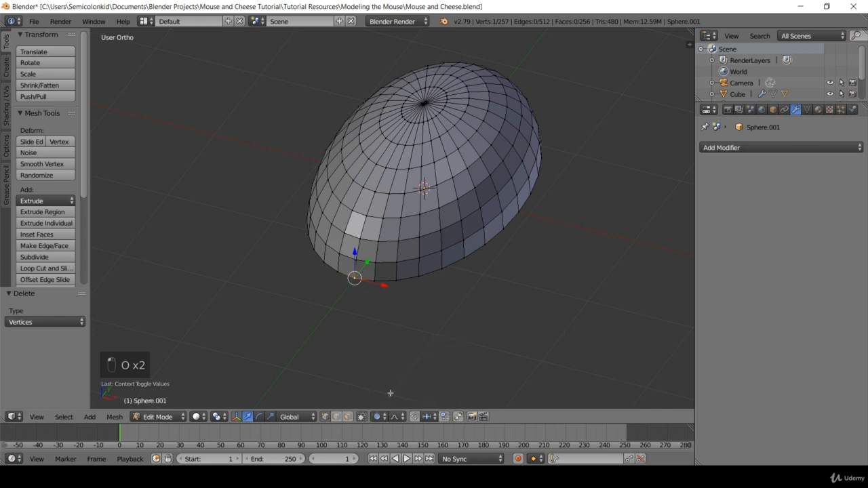
# - Switch proportional editing to Connected and try moving the selected rim vertex
pyautogui.click(378, 417)
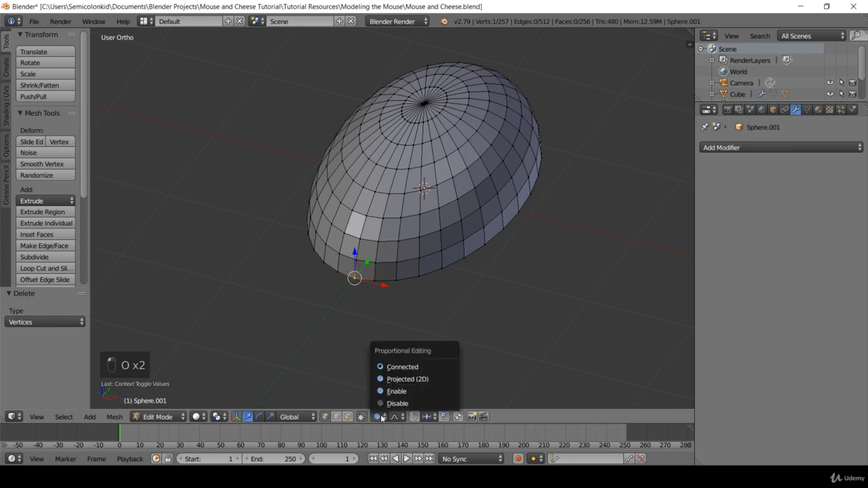
pyautogui.click(402, 367)
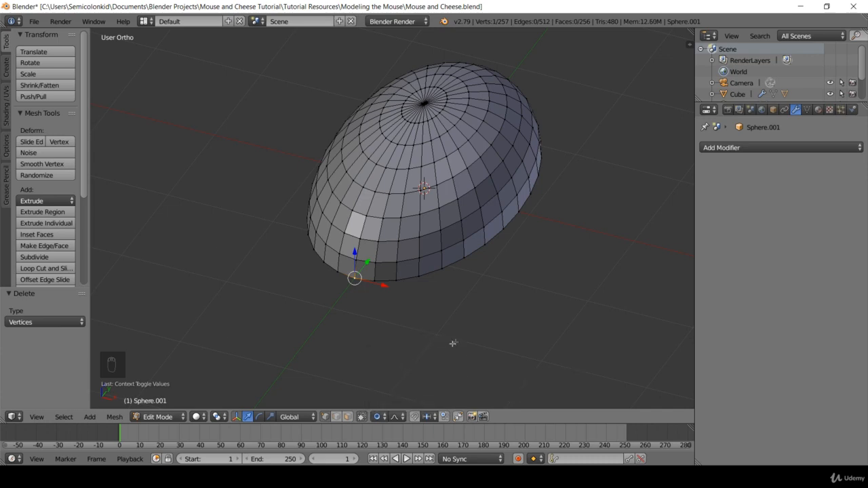
pyautogui.press('g')
pyautogui.rightClick(420, 344)
# - Add a UV sphere with 32 segments and 16 rings to the mesh and move it beside the half sphere, clear of its geometry
pyautogui.hotkey('shift', 'a')
pyautogui.click(407, 369)
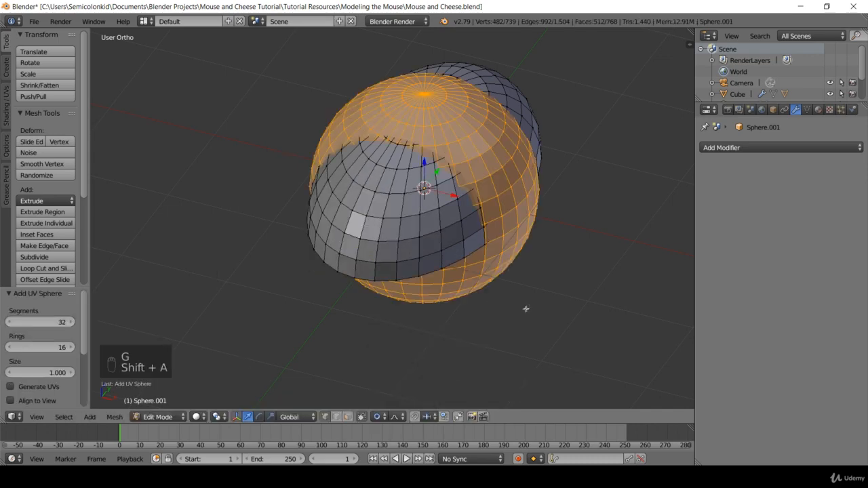
pyautogui.press('g')
pyautogui.click(297, 373)
# - Try moving one vertex on the half sphere and one on the extra sphere with Connected proportional editing
pyautogui.rightClick(314, 225)
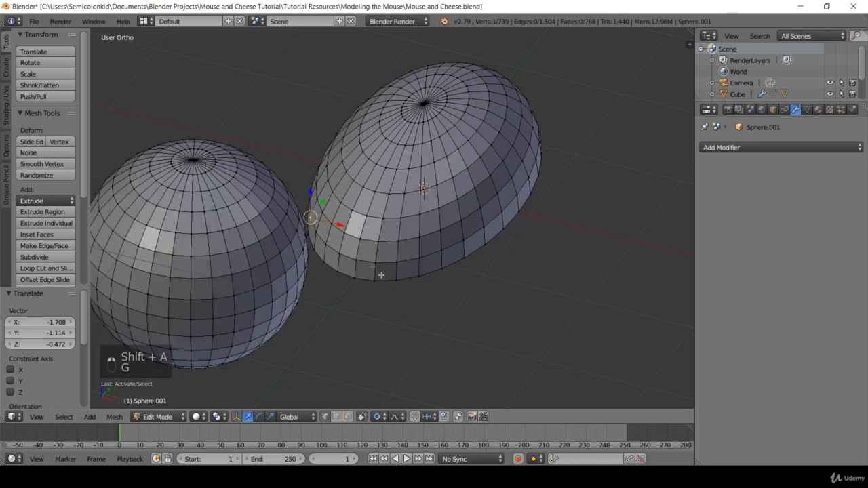
pyautogui.press('g')
pyautogui.rightClick(365, 270)
pyautogui.rightClick(297, 231)
pyautogui.press('g')
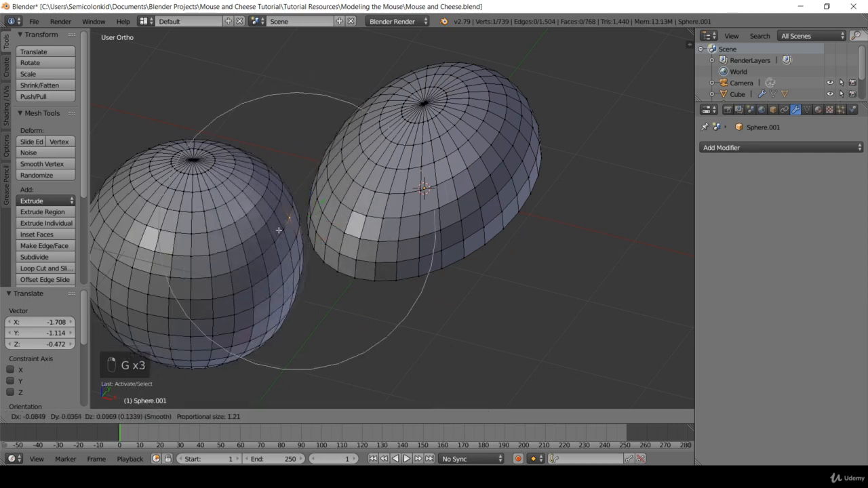
pyautogui.rightClick(301, 239)
# - Select all linked vertices of the extra sphere and delete them
pyautogui.press('l')
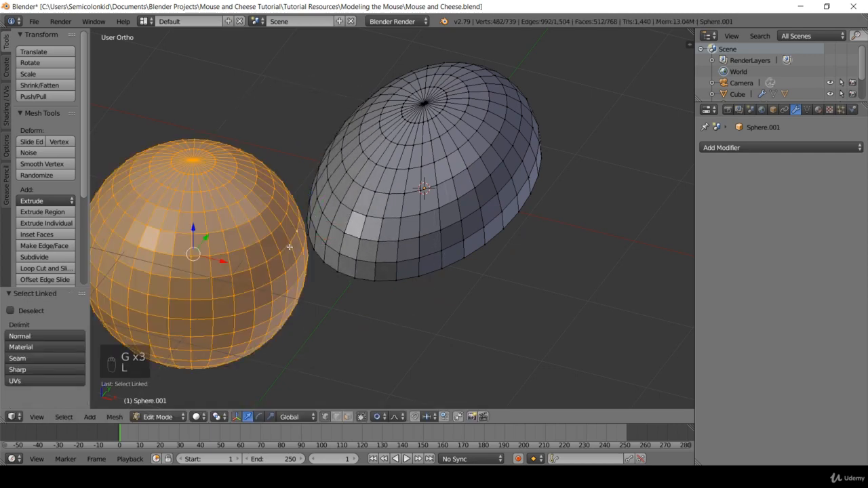
pyautogui.press('x')
pyautogui.click(353, 297)
# - Disable proportional editing
pyautogui.moveTo(467, 305)
pyautogui.mouseDown(button='middle')
pyautogui.moveTo(509, 306)
pyautogui.moveTo(474, 310)
pyautogui.mouseUp(button='middle')
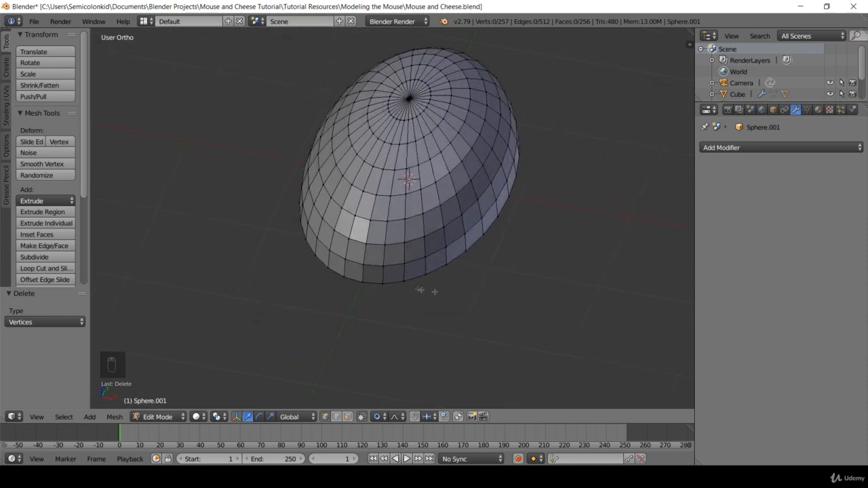
pyautogui.click(384, 416)
pyautogui.click(415, 403)
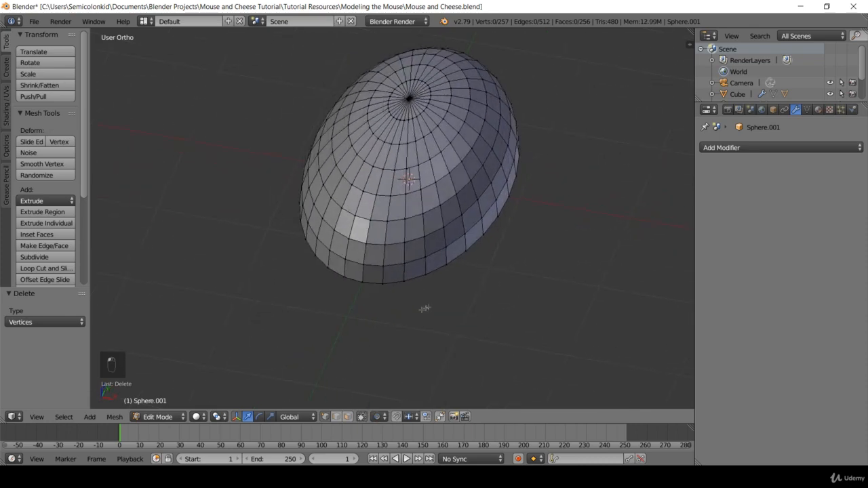
pyautogui.moveTo(422, 306)
pyautogui.mouseDown(button='middle')
pyautogui.moveTo(508, 298)
pyautogui.moveTo(445, 306)
pyautogui.moveTo(424, 319)
pyautogui.moveTo(433, 316)
pyautogui.mouseUp(button='middle')
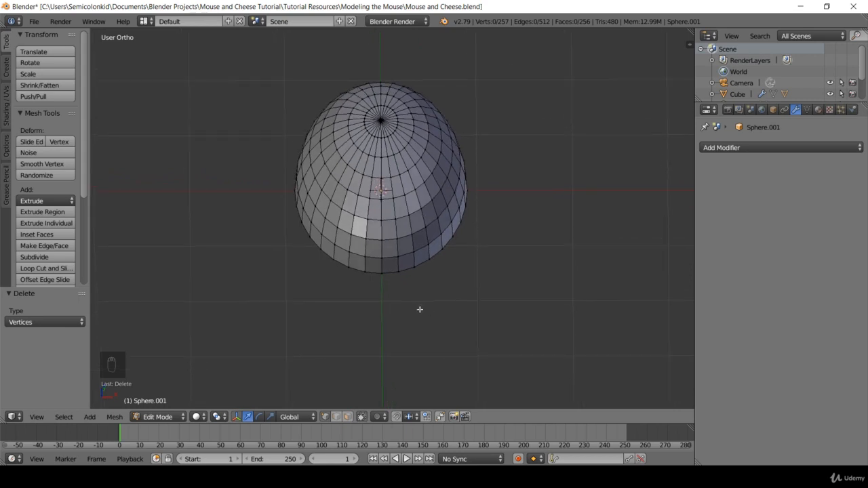
# - Enable proportional editing and, in top view, move the rim vertex on the negative Y axis by -0.5 along Y, with proportional size about 1.77
pyautogui.rightClick(381, 273)
pyautogui.press('o')
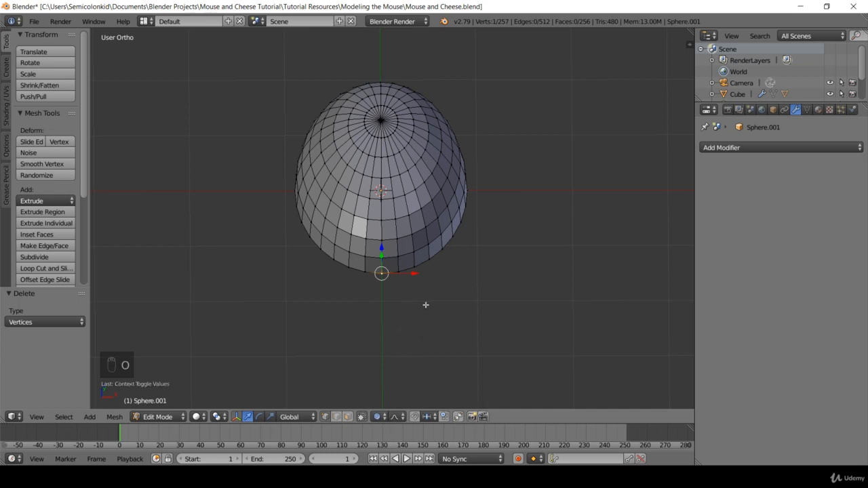
pyautogui.press('KP_7')
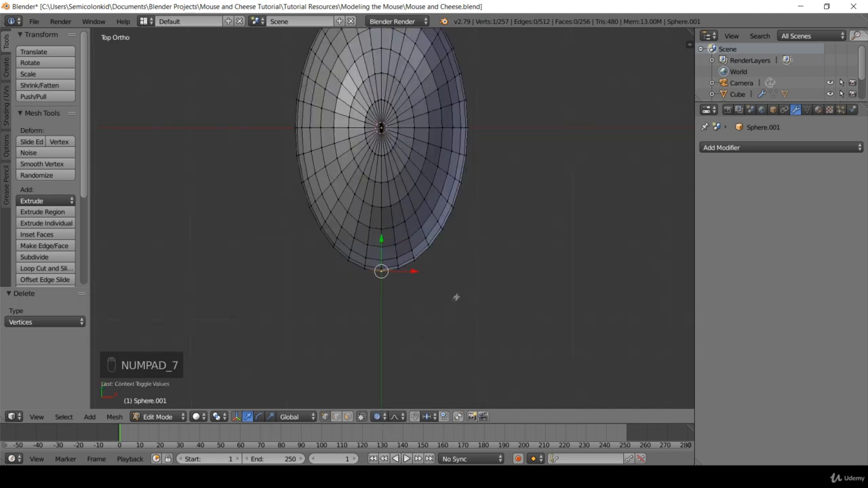
pyautogui.scroll(-2, 468, 275)
pyautogui.press('g')
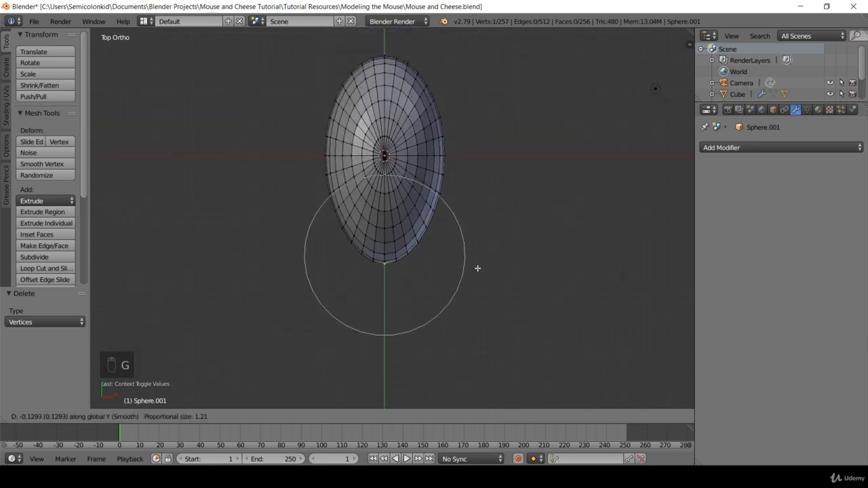
pyautogui.scroll(-3, 477, 271)
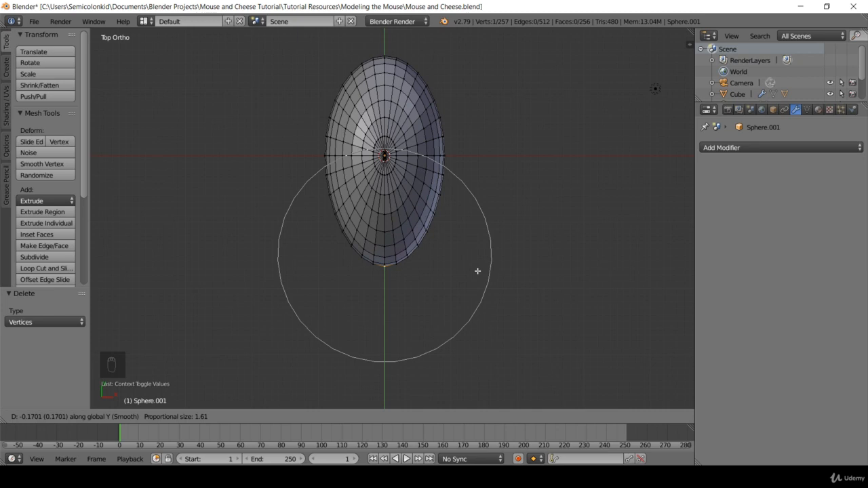
pyautogui.scroll(-1, 477, 271)
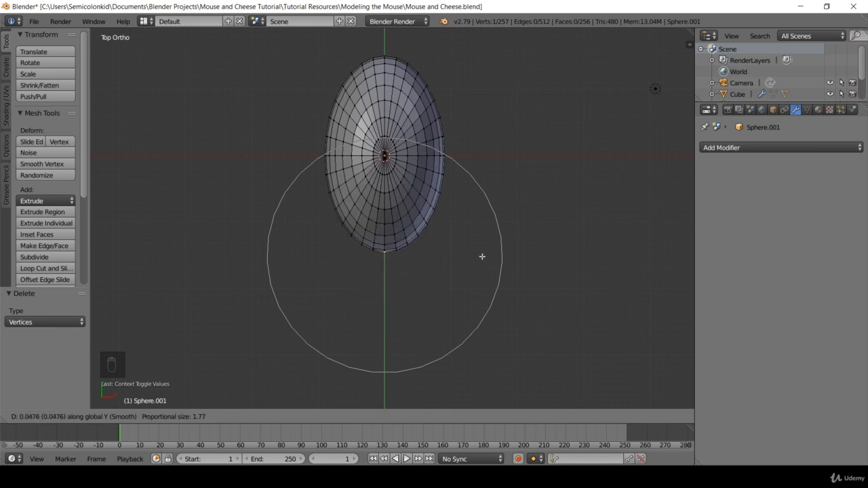
pyautogui.click(485, 293)
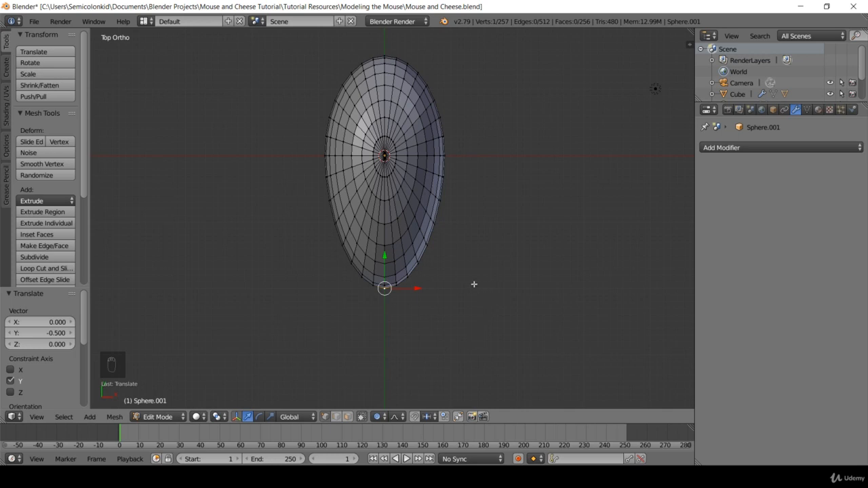
# - Select the entire edge loop around the open rim on the underside of the half sphere
pyautogui.scroll(-1, 468, 282)
pyautogui.scroll(1, 471, 281)
pyautogui.keyDown('shift'); pyautogui.moveTo(474, 256); pyautogui.dragTo(468, 274, button='middle'); pyautogui.keyUp('shift')
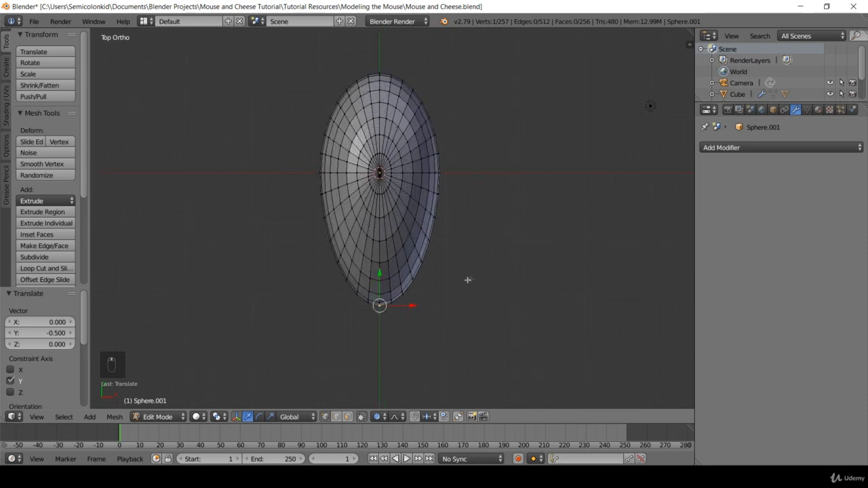
pyautogui.moveTo(489, 309); pyautogui.dragTo(470, 197, button='middle')
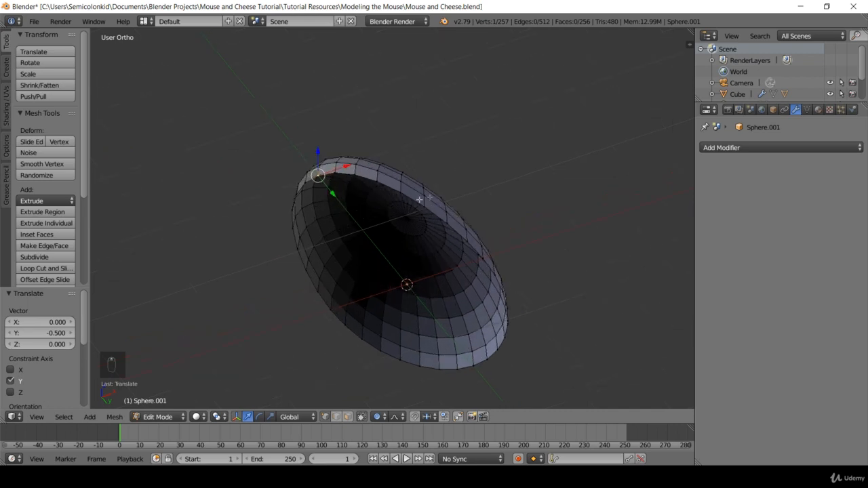
pyautogui.scroll(3, 424, 192)
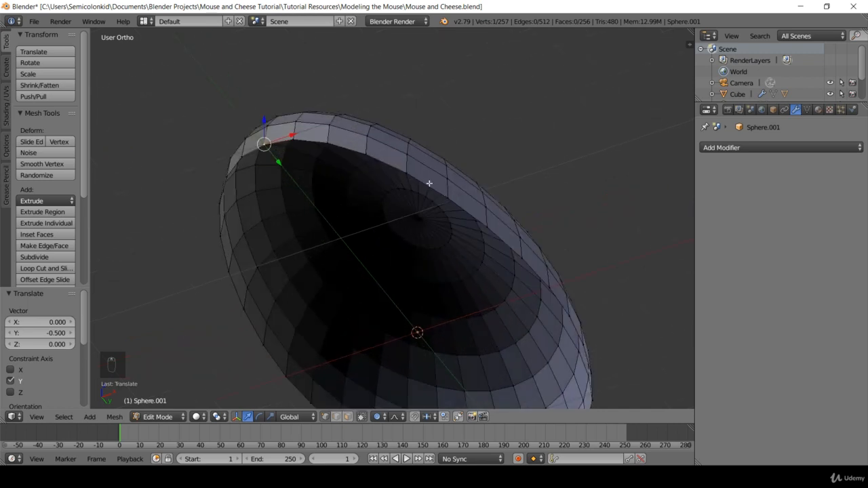
pyautogui.keyDown('alt'); pyautogui.rightClick(426, 183); pyautogui.keyUp('alt')
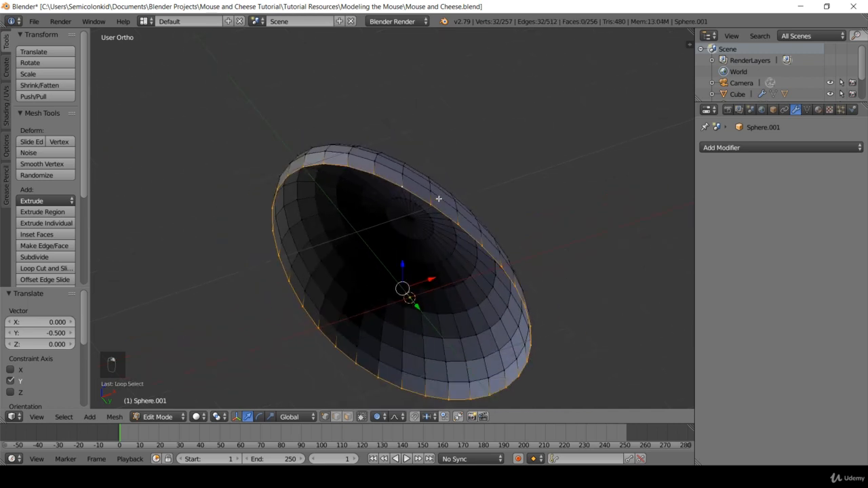
# - Try closing the open rim with a single face and undo the fill
pyautogui.moveTo(434, 197); pyautogui.dragTo(419, 223, button='middle')
pyautogui.hotkey('ctrl', 'f')
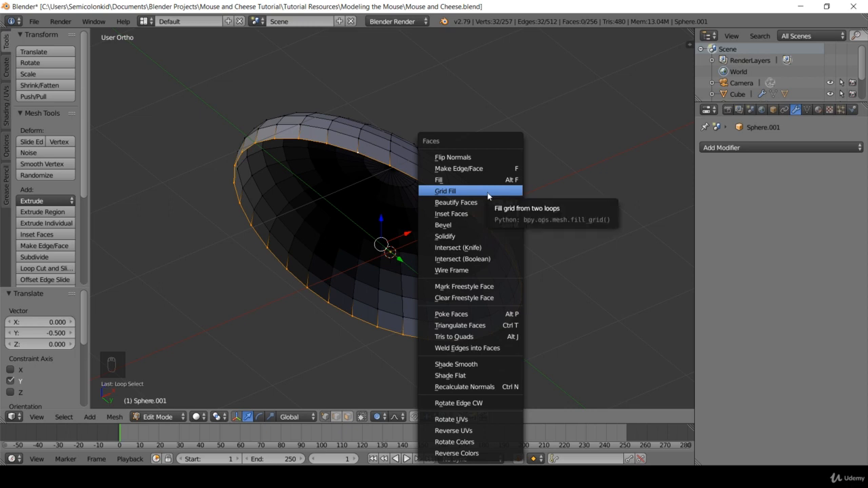
pyautogui.press('Escape')
pyautogui.press('f')
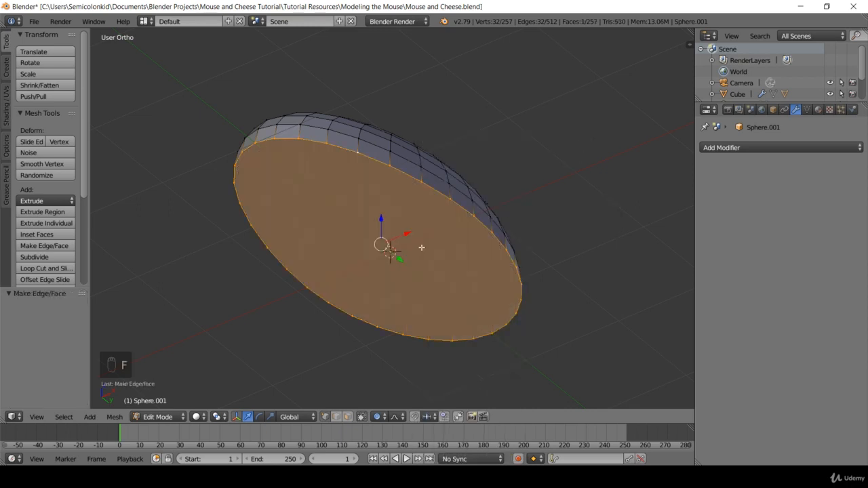
pyautogui.moveTo(433, 232)
pyautogui.mouseDown(button='middle')
pyautogui.moveTo(515, 206)
pyautogui.moveTo(428, 225)
pyautogui.moveTo(474, 233)
pyautogui.moveTo(444, 235)
pyautogui.mouseUp(button='middle')
pyautogui.hotkey('ctrl', 'z')
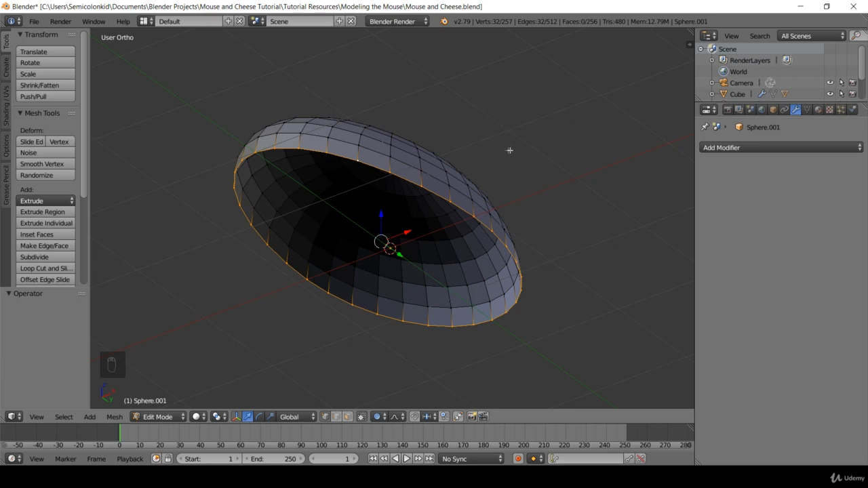
# - Close the open rim with Grid Fill and set its span to 6
pyautogui.hotkey('ctrl', 'f')
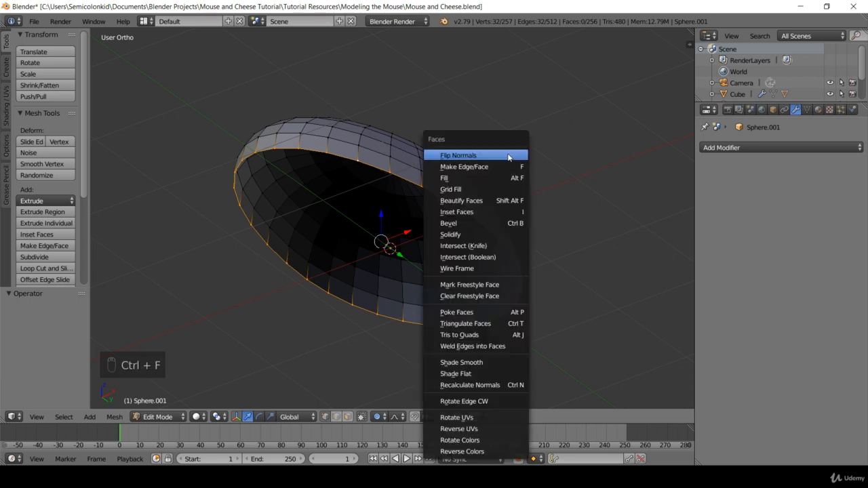
pyautogui.click(450, 190)
pyautogui.moveTo(453, 187); pyautogui.dragTo(487, 156, button='middle')
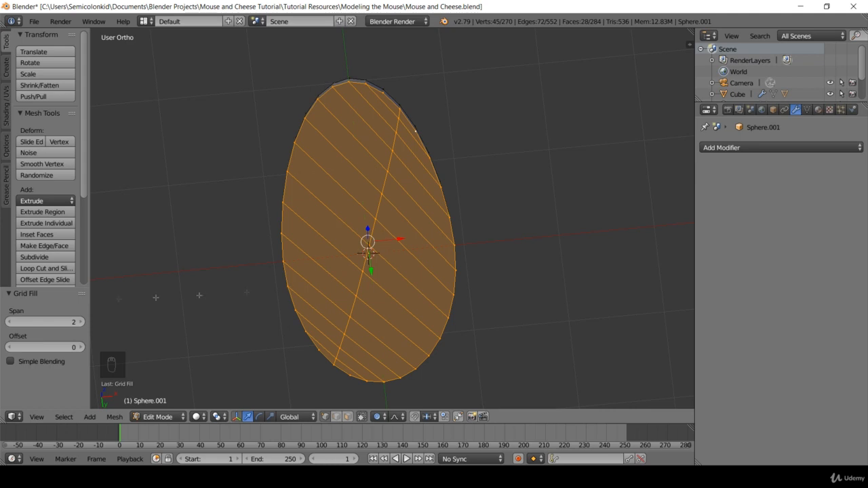
pyautogui.click(80, 323)
pyautogui.click(80, 322)
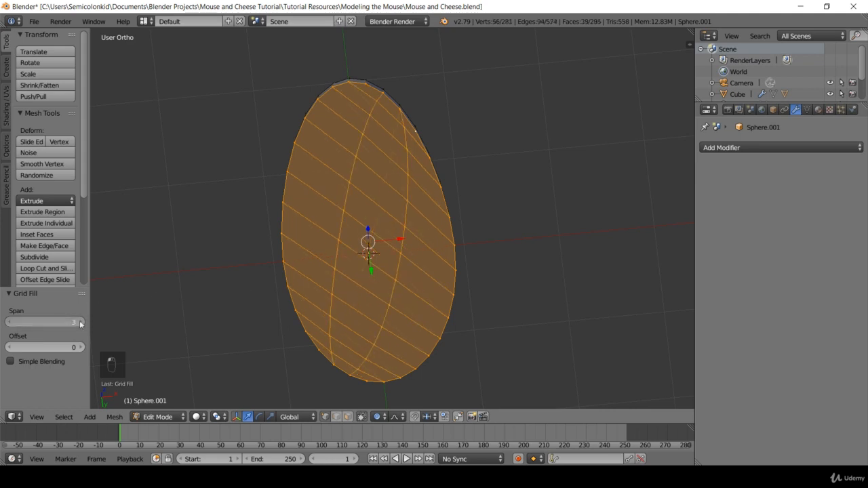
pyautogui.click(80, 322)
pyautogui.click(80, 322)
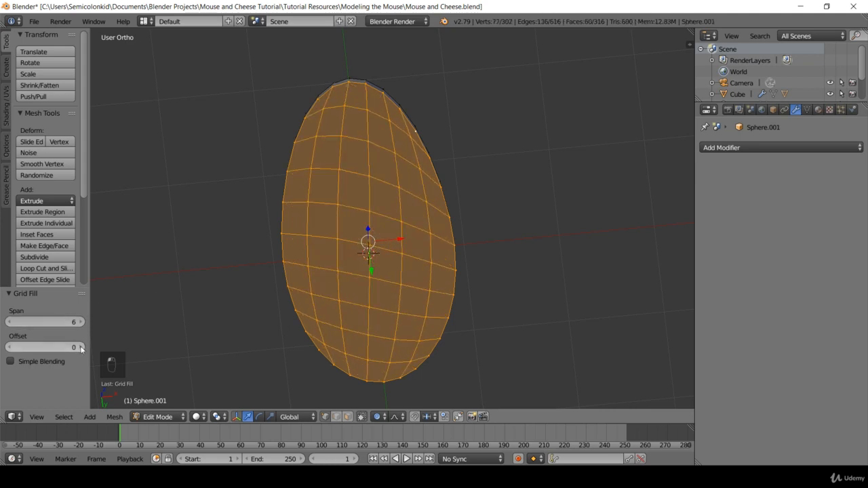
# - Raise the Grid Fill offset step by step to at least 8 to test how the grid rotates
pyautogui.click(82, 347)
pyautogui.click(82, 348)
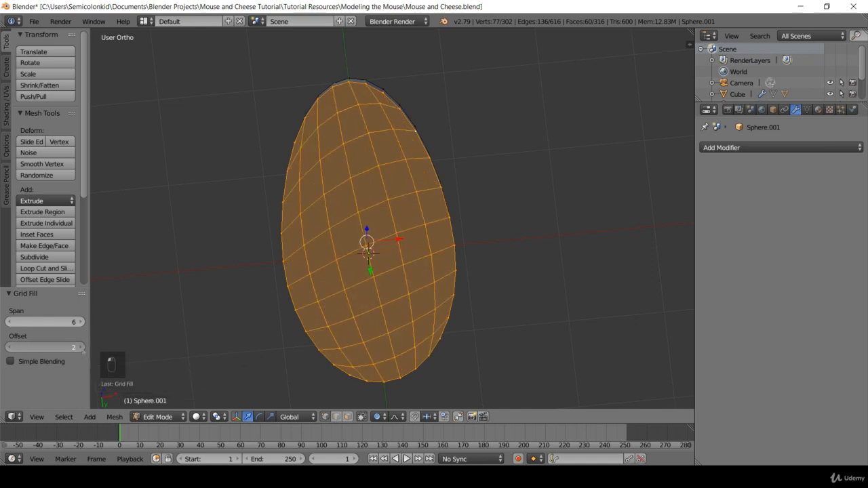
pyautogui.click(82, 347)
pyautogui.click(82, 347)
pyautogui.click(82, 347)
pyautogui.click(82, 347)
pyautogui.click(82, 348)
pyautogui.click(81, 347)
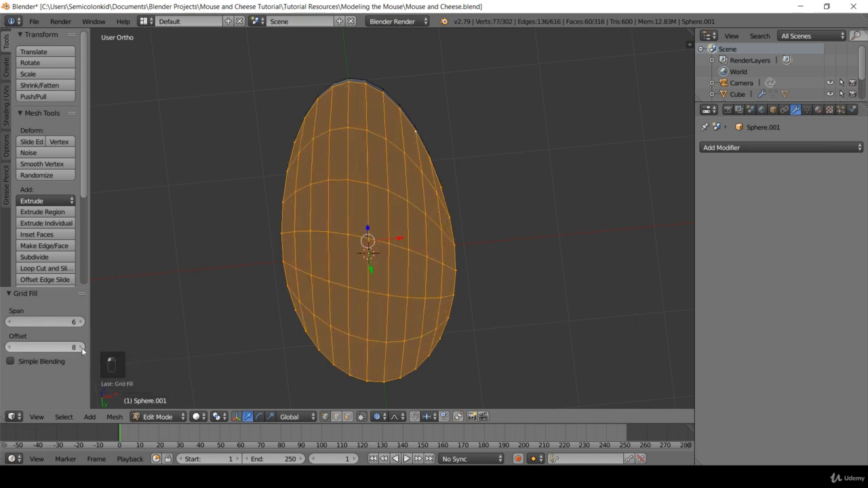
pyautogui.click(81, 347)
# - Lower the Grid Fill offset step by step to 1 so the grid on the underside is evenly aligned
pyautogui.click(9, 348)
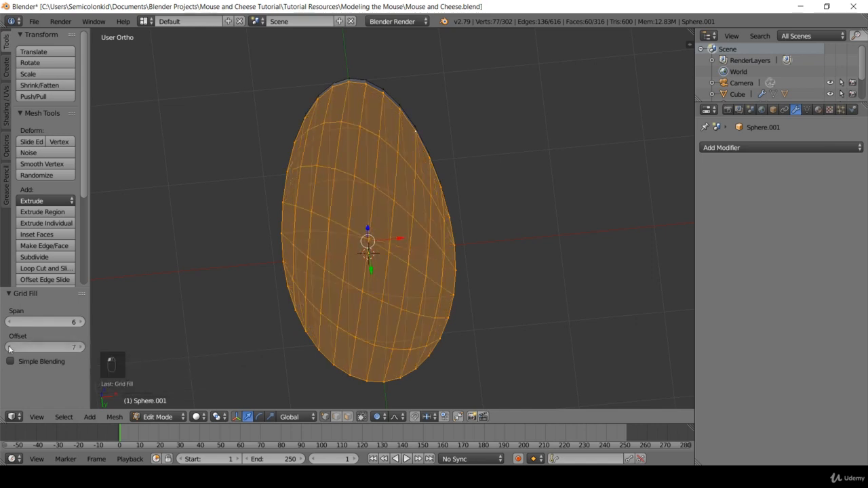
pyautogui.click(9, 347)
pyautogui.click(10, 347)
pyautogui.click(9, 347)
pyautogui.click(9, 347)
pyautogui.click(9, 347)
pyautogui.click(10, 347)
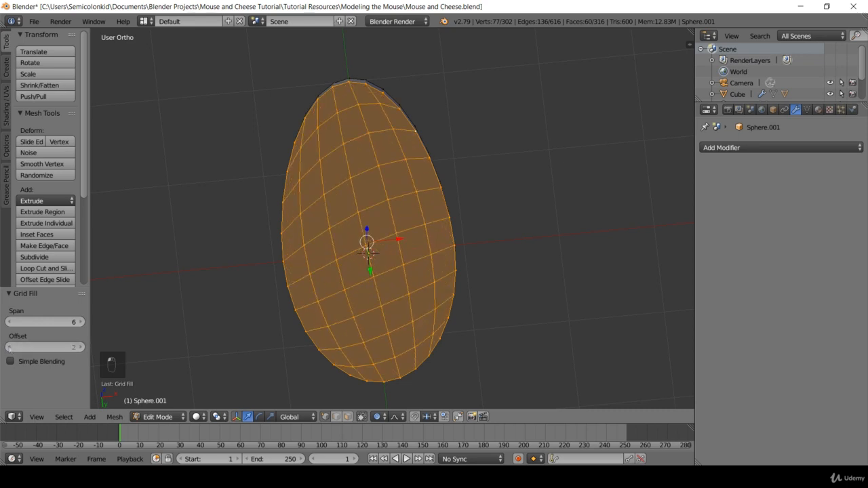
pyautogui.click(10, 347)
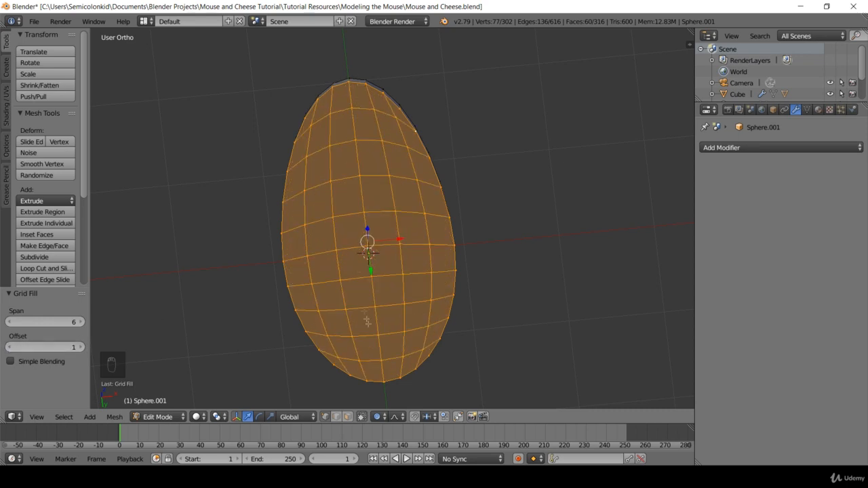
pyautogui.moveTo(459, 191); pyautogui.dragTo(453, 208, button='middle')
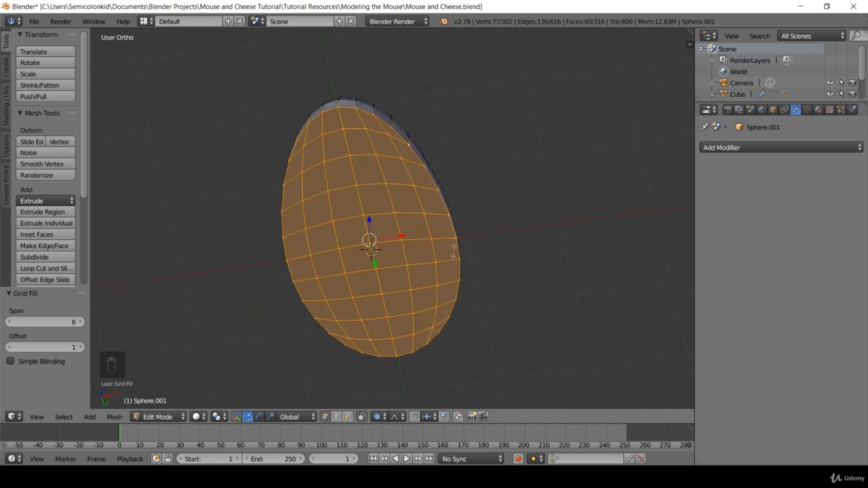
pyautogui.moveTo(453, 246); pyautogui.dragTo(482, 186, button='middle')
# - Delete all vertices on the negative X half of the body from a wireframe top view, keeping the centre line vertices
pyautogui.press('a')
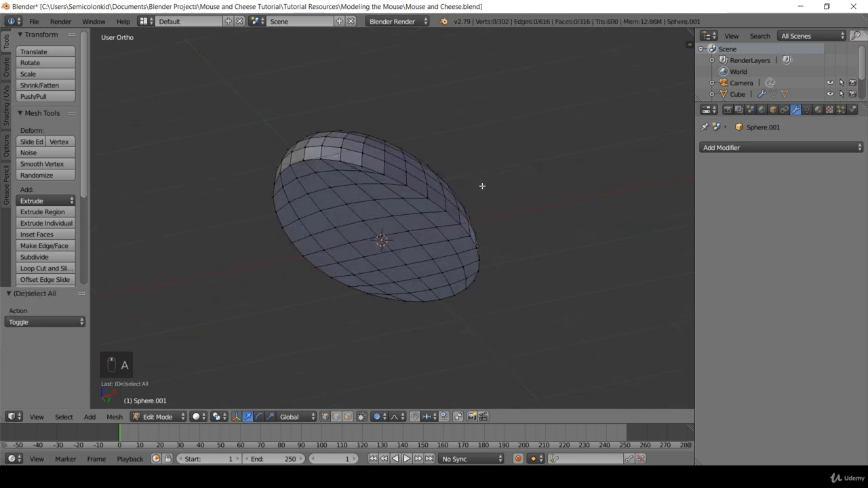
pyautogui.press('KP_7')
pyautogui.scroll(-1, 488, 195)
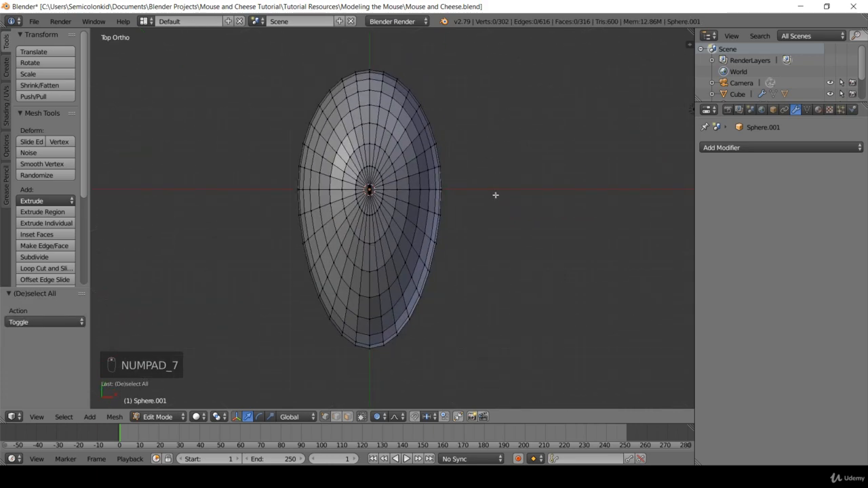
pyautogui.press('z')
pyautogui.scroll(-1, 501, 194)
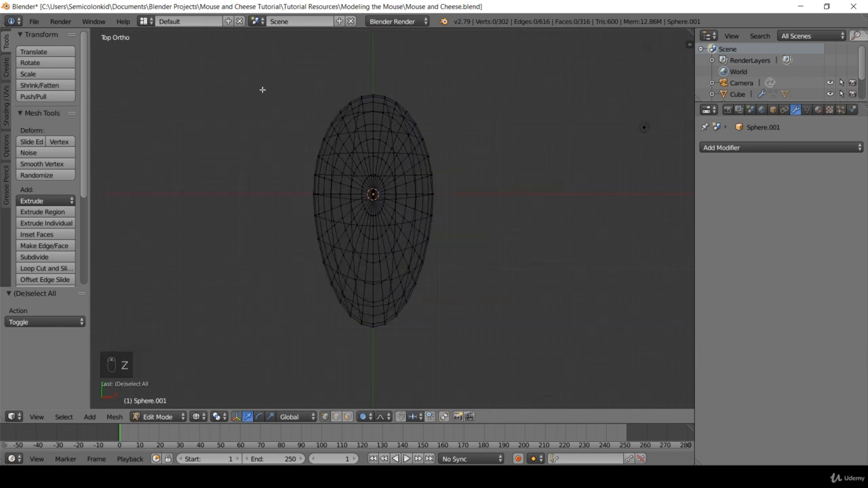
pyautogui.press('b')
pyautogui.moveTo(254, 66); pyautogui.dragTo(373, 360)
pyautogui.scroll(6, 379, 142)
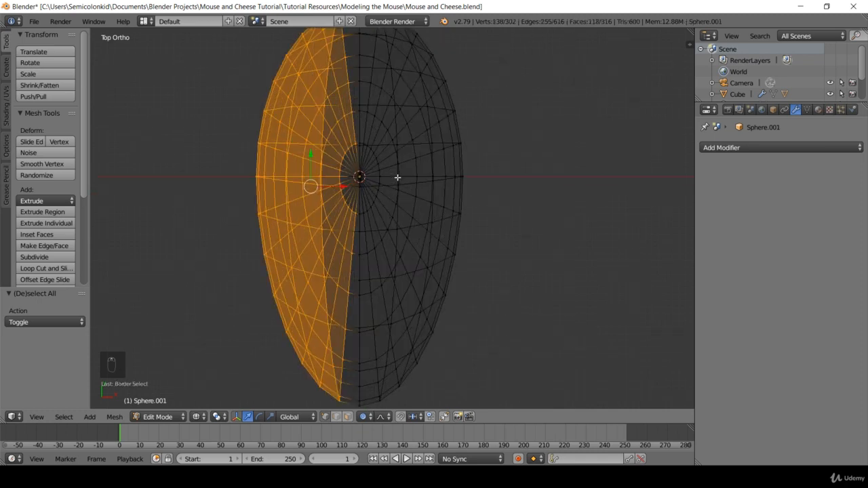
pyautogui.scroll(-4, 421, 216)
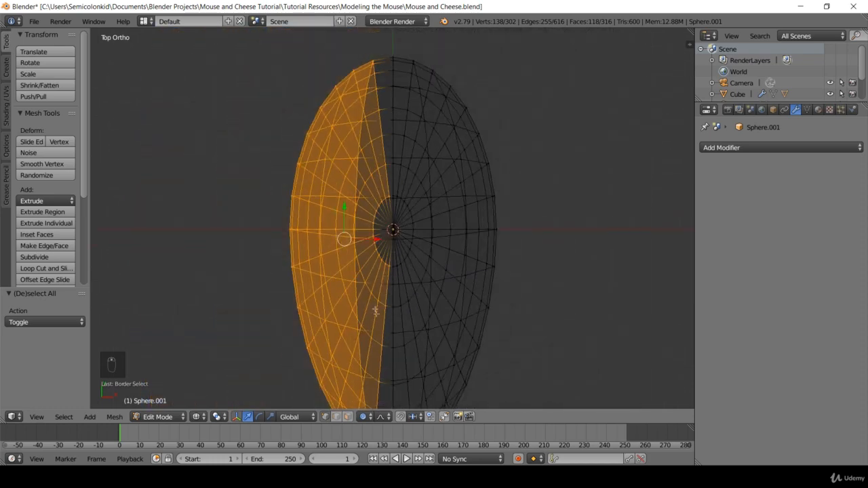
pyautogui.scroll(-2, 350, 112)
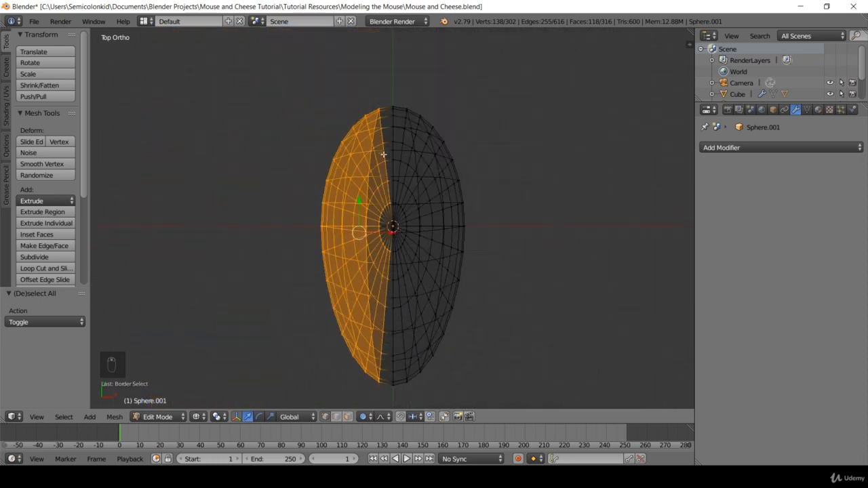
pyautogui.press('x')
pyautogui.click(352, 157)
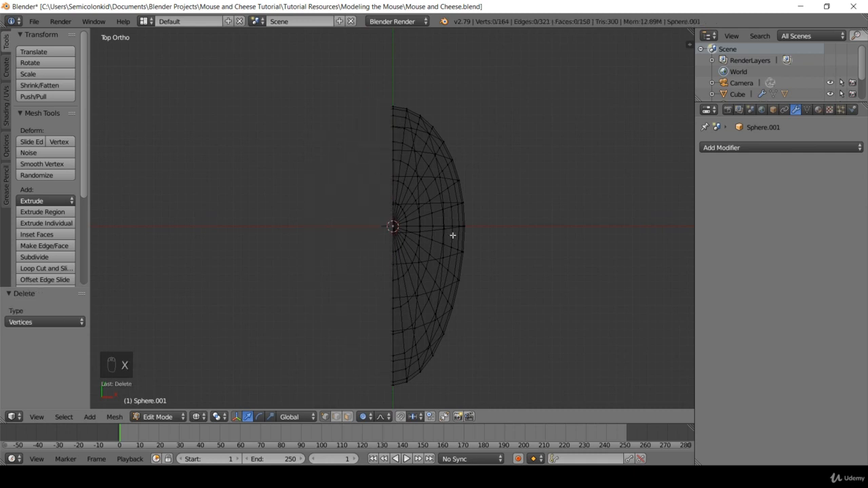
# - Return to solid shading and add a Mirror modifier across the X axis to the remaining half
pyautogui.moveTo(452, 235)
pyautogui.mouseDown(button='middle')
pyautogui.moveTo(518, 171)
pyautogui.moveTo(599, 169)
pyautogui.moveTo(498, 182)
pyautogui.moveTo(464, 174)
pyautogui.moveTo(438, 139)
pyautogui.moveTo(461, 168)
pyautogui.moveTo(453, 177)
pyautogui.mouseUp(button='middle')
pyautogui.press('z')
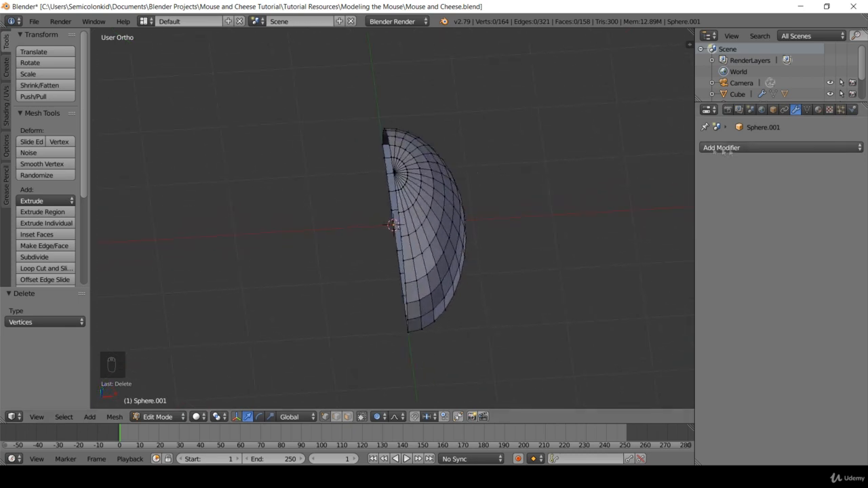
pyautogui.click(777, 149)
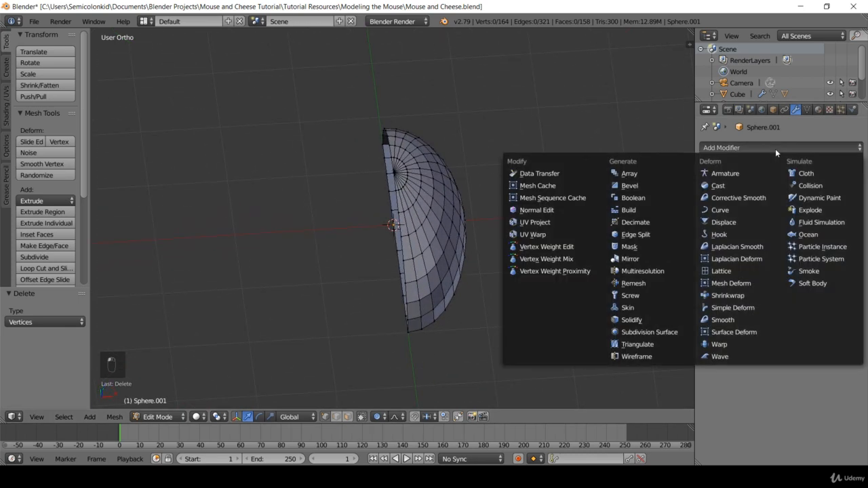
pyautogui.click(628, 260)
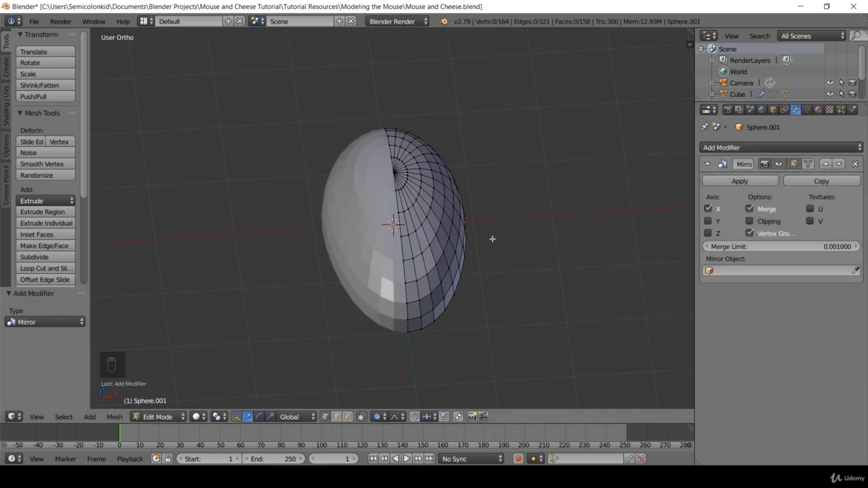
# - Try moving a vertex on the editable half to test how the mirrored side follows, and cancel the move
pyautogui.moveTo(493, 238); pyautogui.dragTo(517, 239, button='middle')
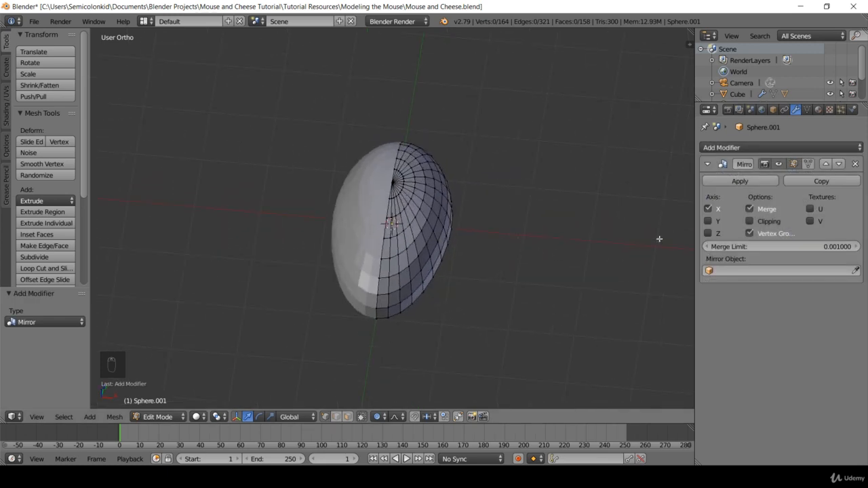
pyautogui.moveTo(550, 233)
pyautogui.mouseDown(button='middle')
pyautogui.moveTo(554, 173)
pyautogui.moveTo(547, 217)
pyautogui.mouseUp(button='middle')
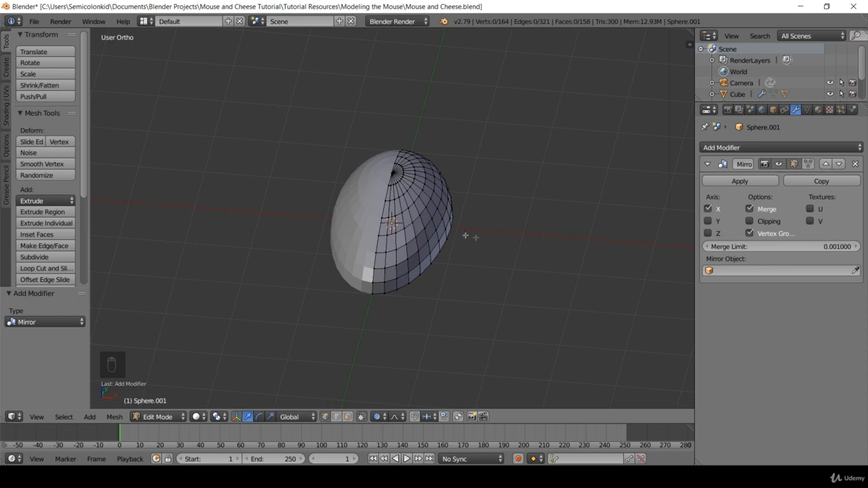
pyautogui.rightClick(415, 238)
pyautogui.press('g')
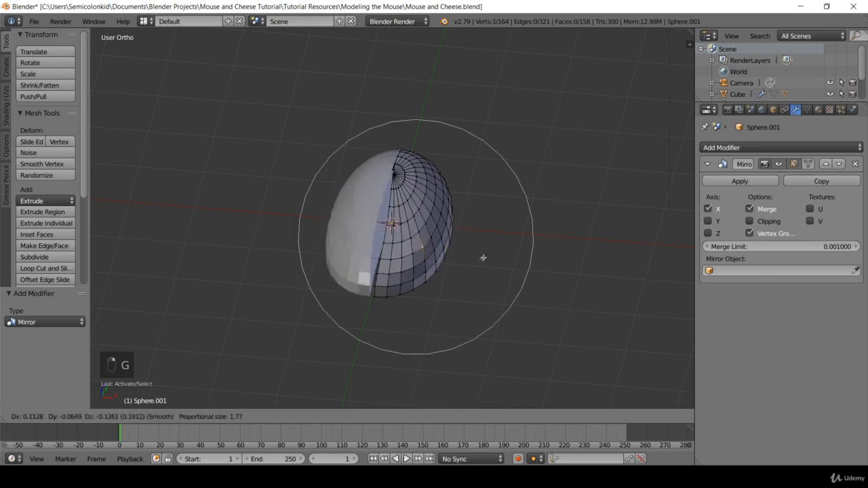
pyautogui.rightClick(486, 249)
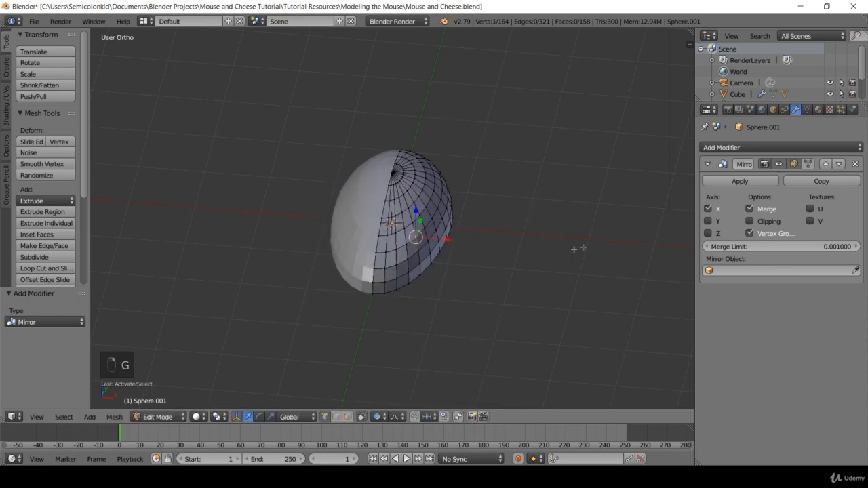
# - Toggle the Mirror modifier's edit mode display off and on to compare the result
pyautogui.click(794, 165)
pyautogui.click(794, 165)
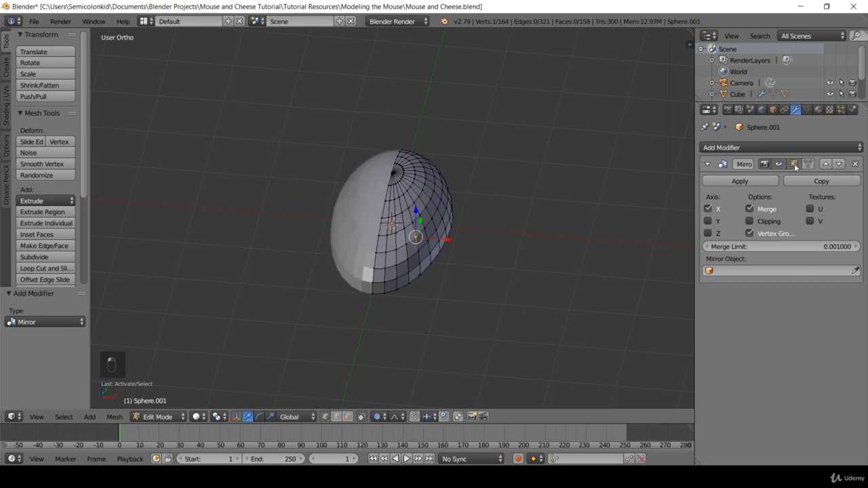
pyautogui.click(793, 165)
pyautogui.click(793, 165)
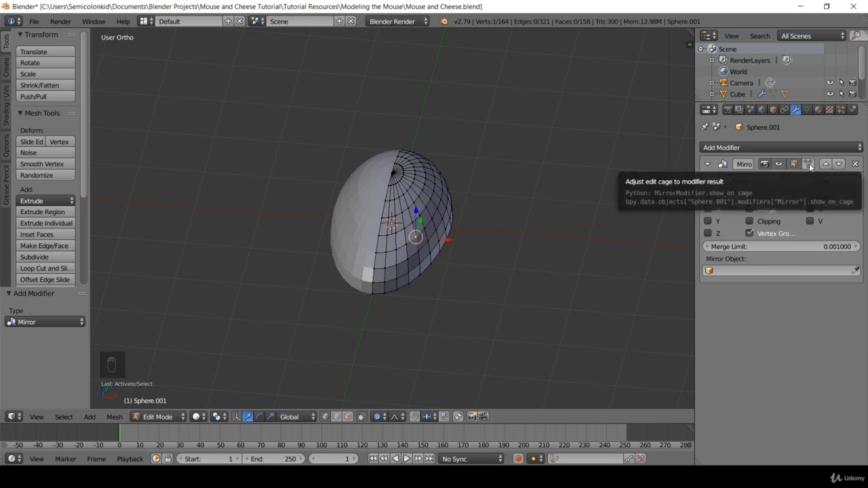
# - Turn on adjusting the edit cage to the modifier result for the Mirror modifier
pyautogui.click(808, 165)
pyautogui.click(808, 164)
pyautogui.click(808, 165)
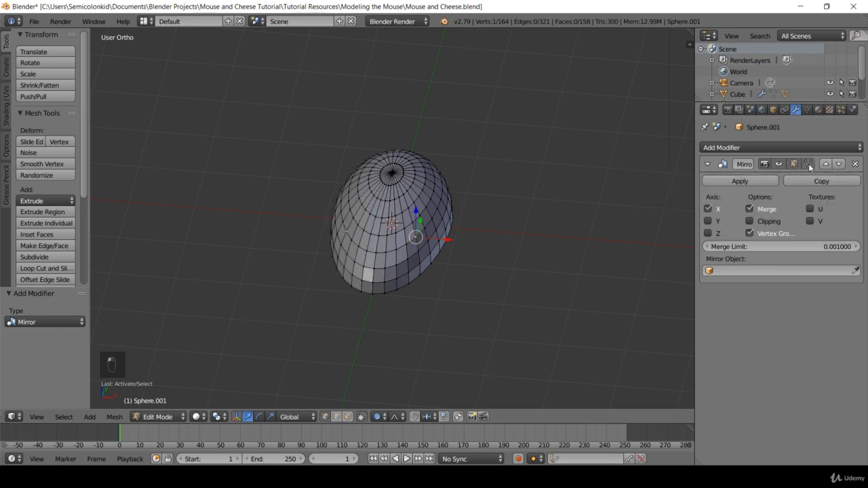
pyautogui.click(808, 165)
pyautogui.click(809, 165)
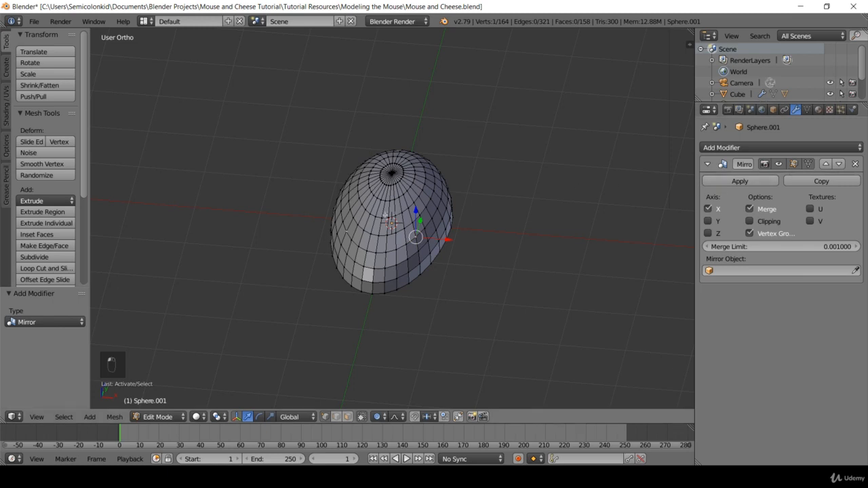
# - Select various single vertices on both halves to test picking through the mirrored edit cage
pyautogui.scroll(2, 352, 220)
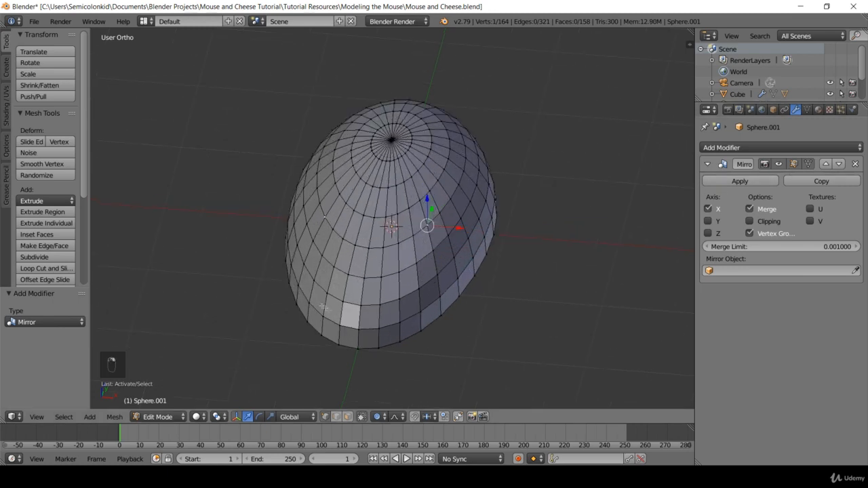
pyautogui.rightClick(292, 254)
pyautogui.rightClick(482, 254)
pyautogui.rightClick(453, 227)
pyautogui.rightClick(354, 240)
pyautogui.rightClick(343, 240)
pyautogui.rightClick(333, 229)
# - Select an upper vertex on the mirrored half and try moving it with proportional editing, cancelling each move
pyautogui.rightClick(336, 184)
pyautogui.press('g')
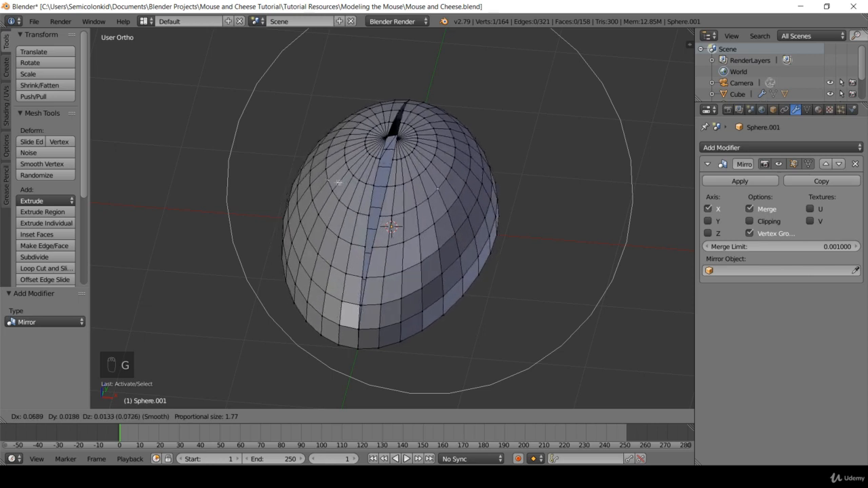
pyautogui.rightClick(347, 186)
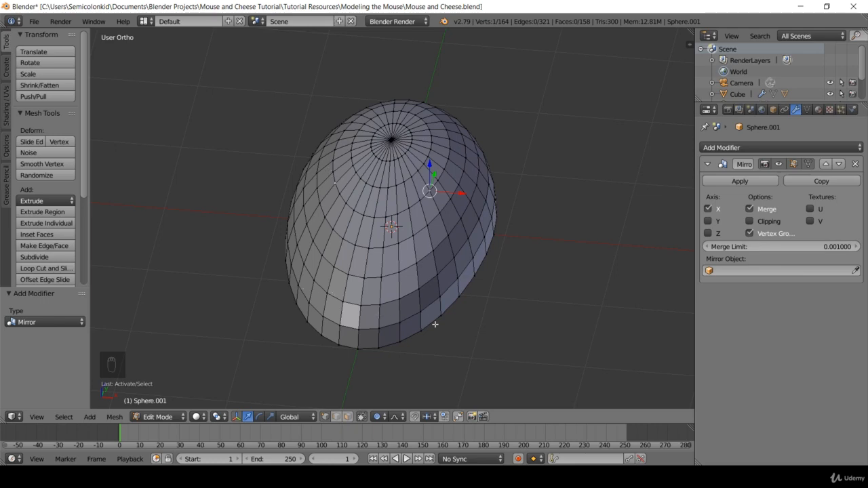
pyautogui.moveTo(436, 324); pyautogui.dragTo(465, 261, button='middle')
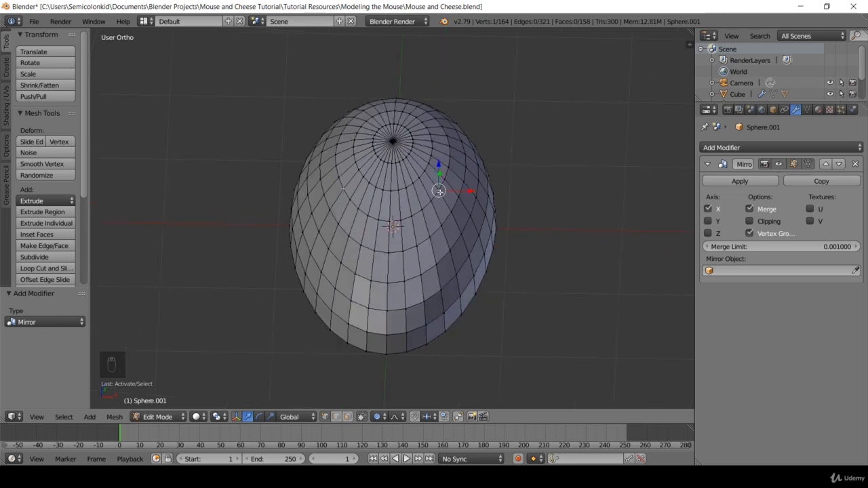
pyautogui.press('g')
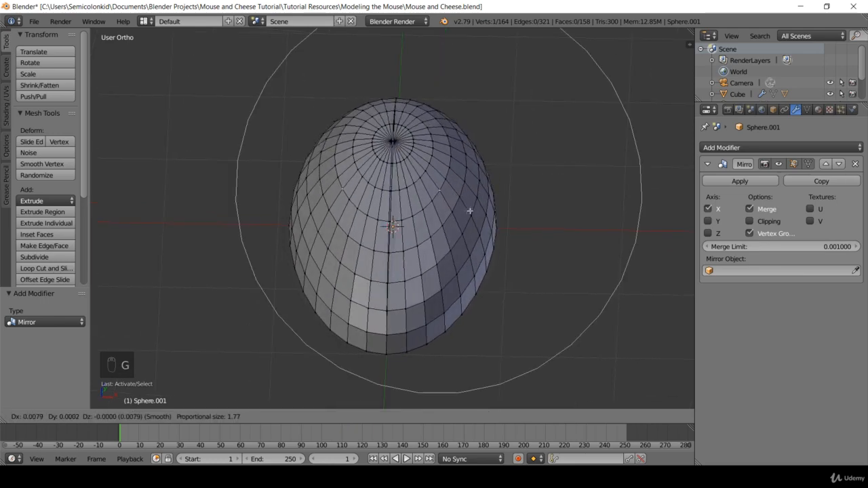
pyautogui.rightClick(472, 211)
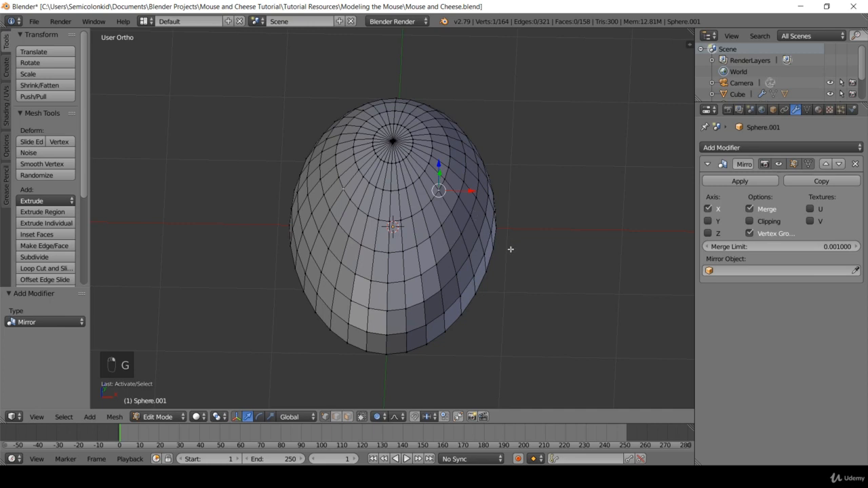
# - Try moving a side vertex 0.336 outward along X with proportional editing and Clipping off, and undo the move
pyautogui.scroll(-1, 534, 247)
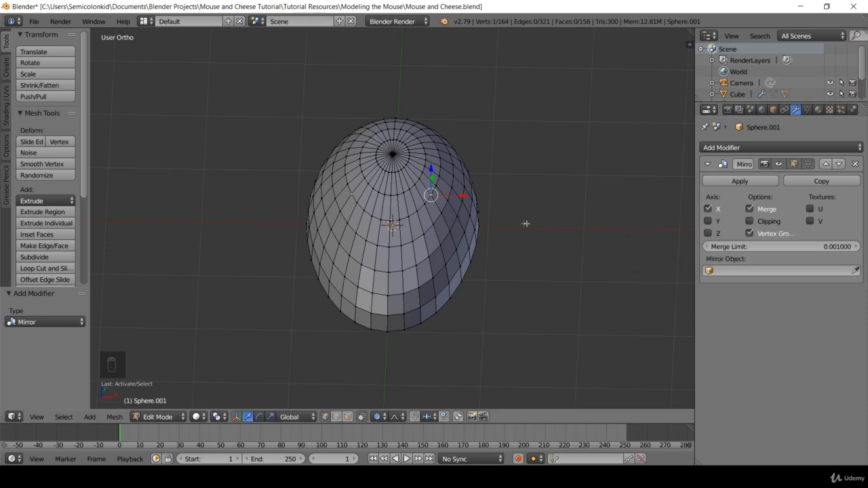
pyautogui.rightClick(464, 233)
pyautogui.press('g')
pyautogui.press('x')
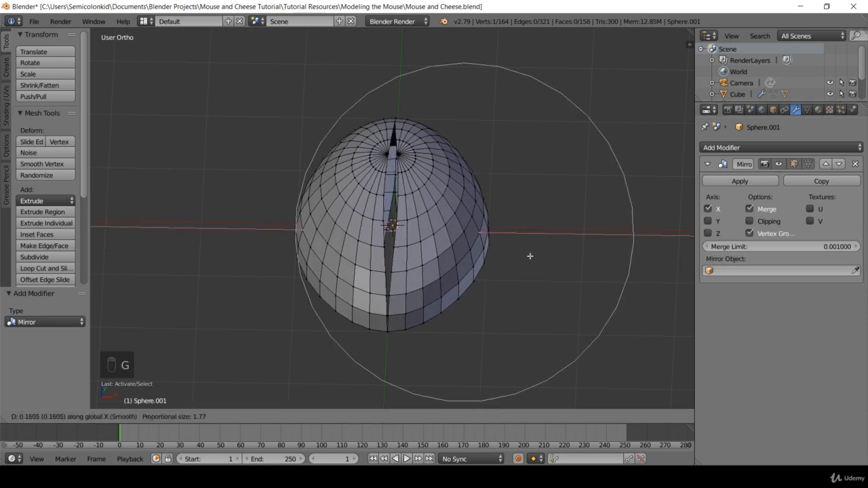
pyautogui.click(544, 258)
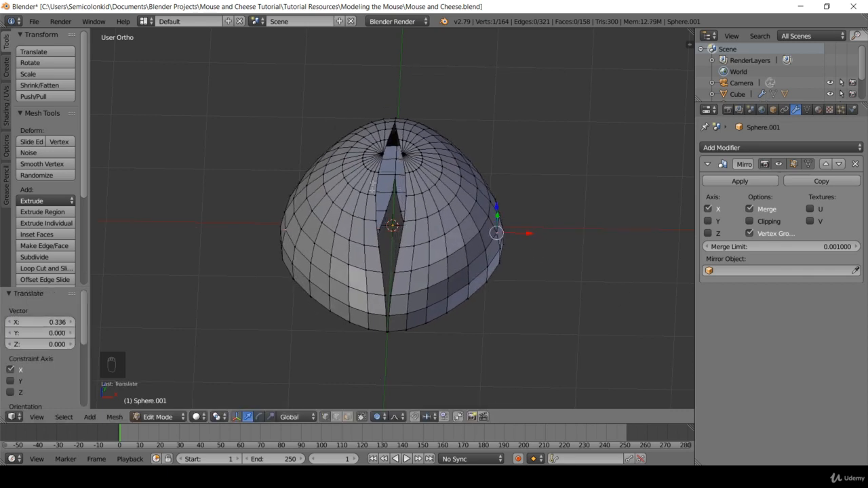
pyautogui.hotkey('ctrl', 'z')
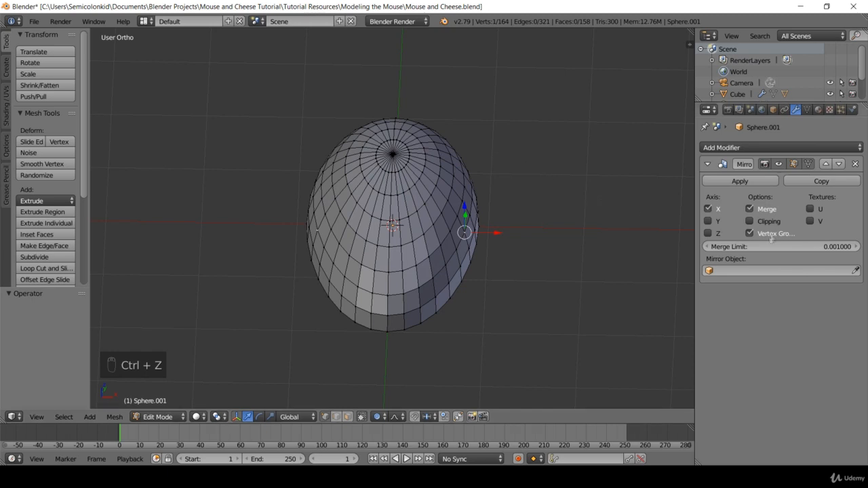
# - Enable Clipping on the Mirror modifier, test it by moving the side vertex 0.165 along X, and undo the move
pyautogui.click(750, 221)
pyautogui.press('g')
pyautogui.press('x')
pyautogui.click(550, 228)
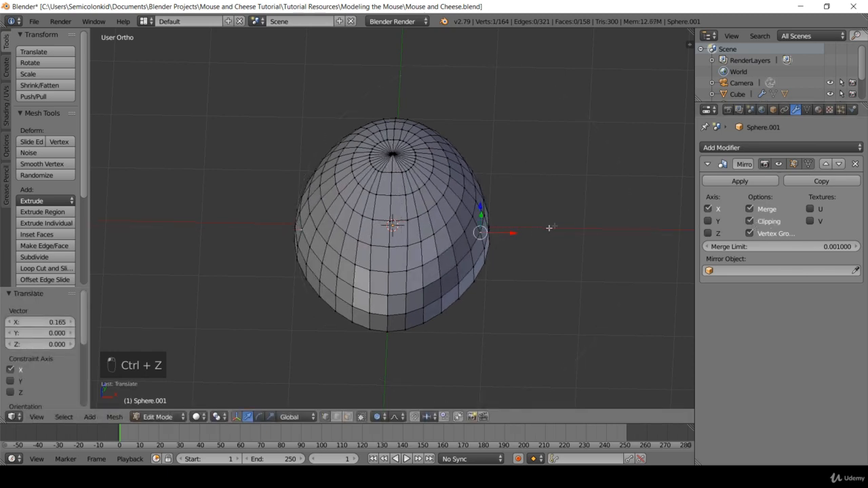
pyautogui.hotkey('ctrl', 'z')
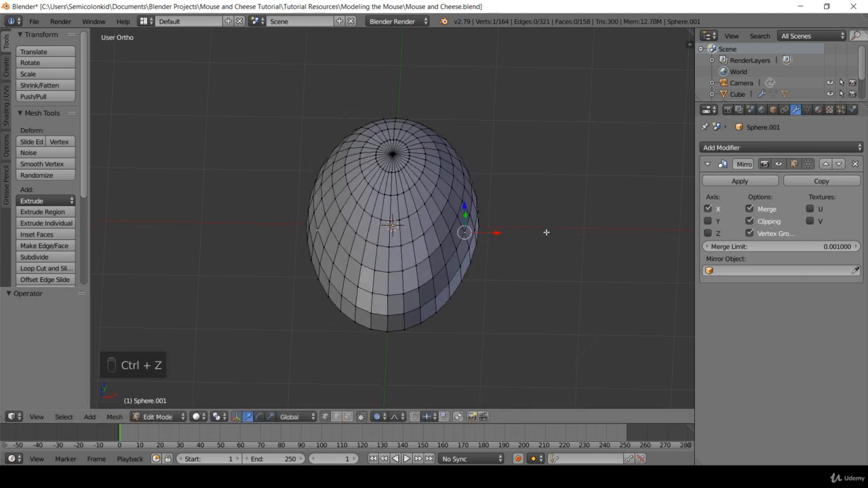
# - Try adding a UV sphere inside the mirrored mesh and moving it along X, undo both, and toggle the mirror's Clipping off and on
pyautogui.hotkey('shift', 'a')
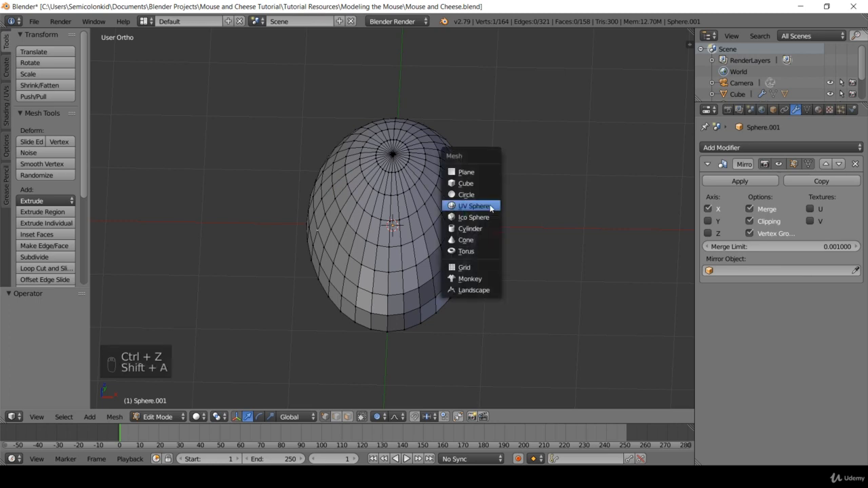
pyautogui.click(486, 204)
pyautogui.press('g')
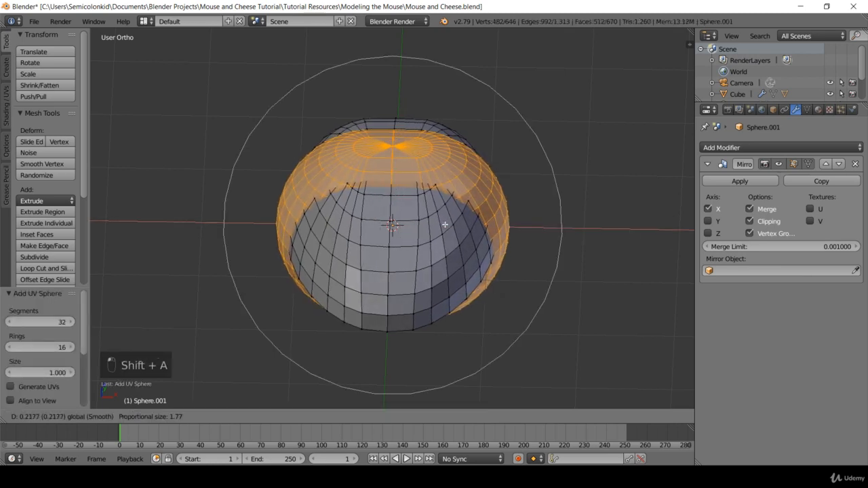
pyautogui.click(481, 226)
pyautogui.moveTo(507, 234); pyautogui.dragTo(486, 224, button='middle')
pyautogui.hotkey('ctrl', 'z')
pyautogui.hotkey('ctrl', 'z')
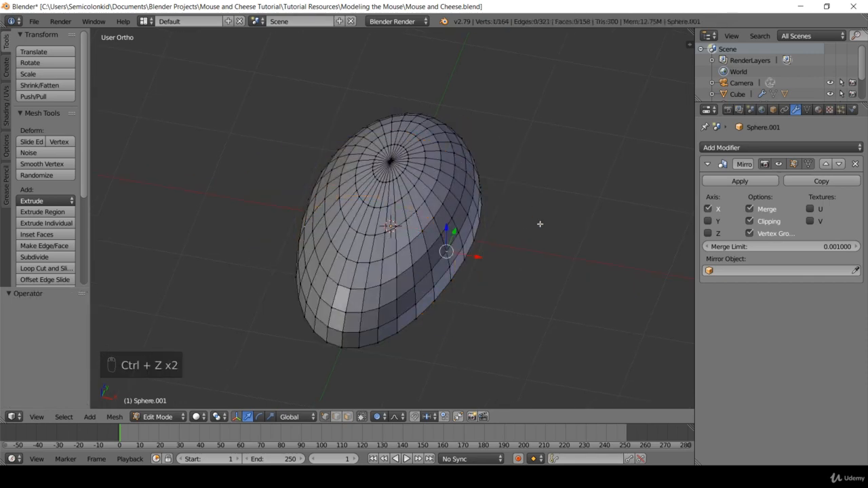
pyautogui.click(750, 221)
pyautogui.click(750, 221)
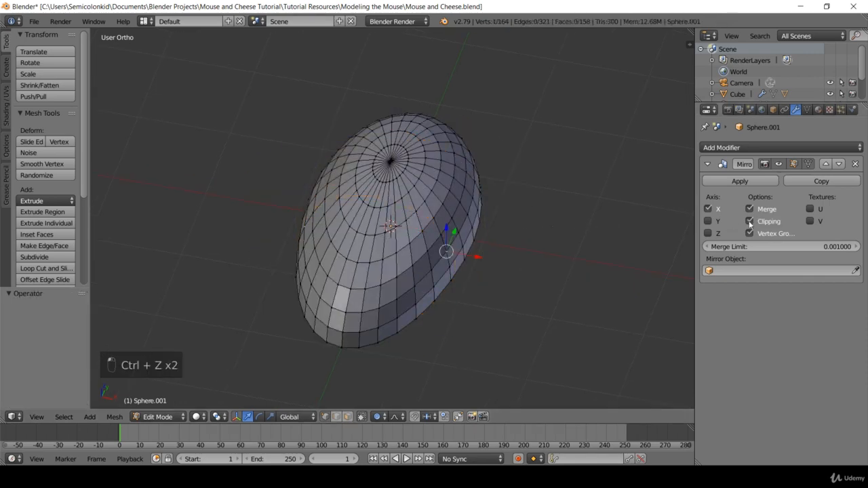
# - In top view, move a side vertex near the body's wider end 0.163 outward along X with proportional editing
pyautogui.moveTo(484, 231); pyautogui.dragTo(502, 234, button='middle')
pyautogui.press('a')
pyautogui.press('KP_7')
pyautogui.scroll(-2, 492, 219)
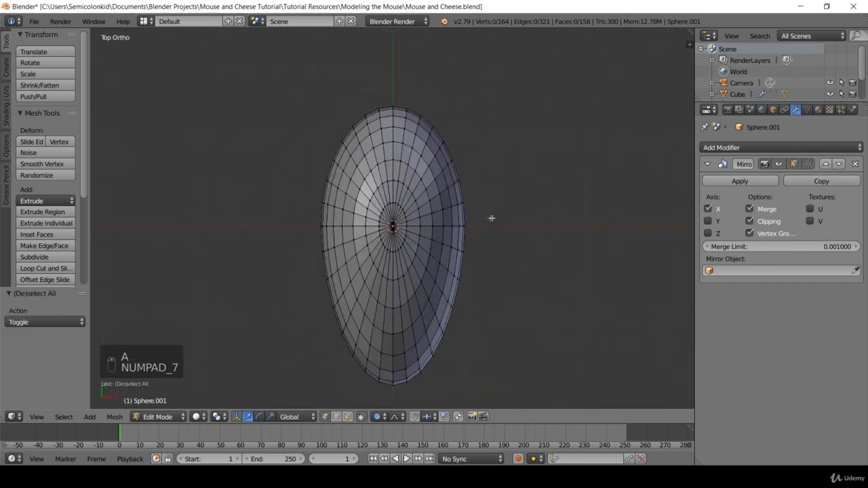
pyautogui.rightClick(454, 185)
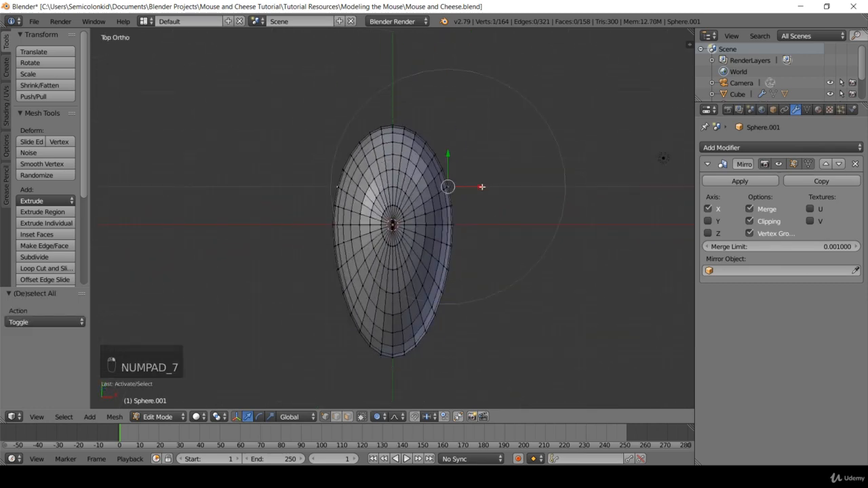
pyautogui.press('g')
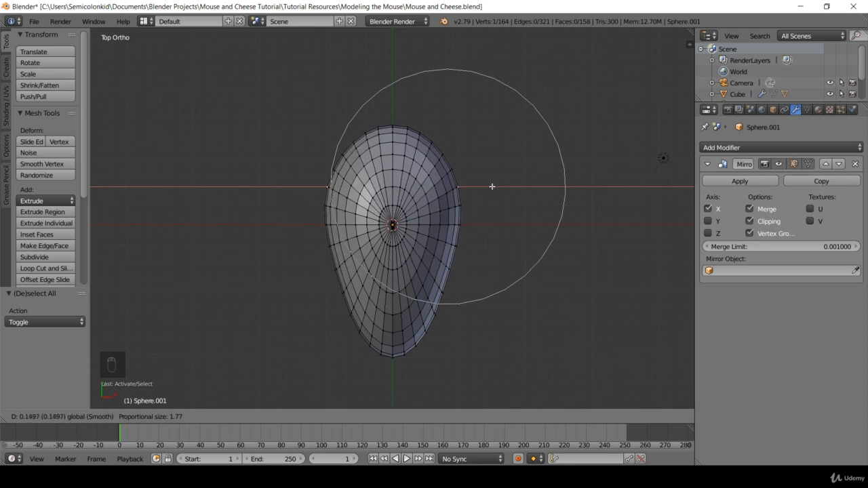
pyautogui.click(493, 187)
pyautogui.scroll(-2, 514, 236)
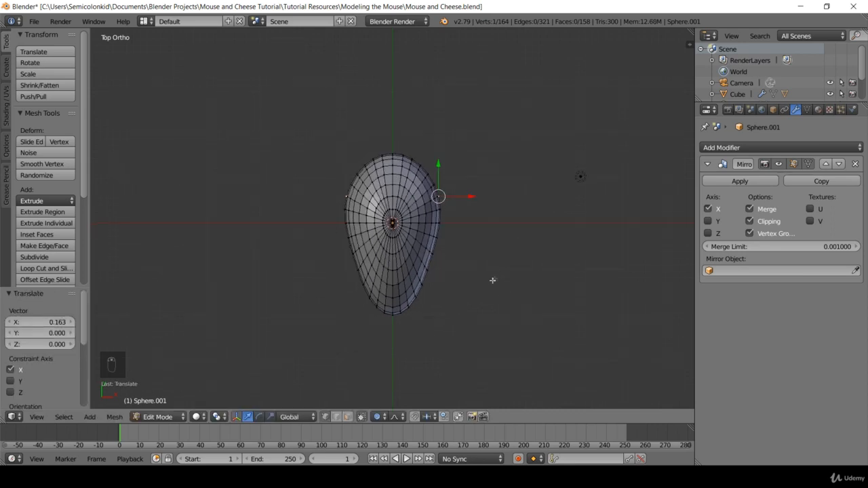
# - Deselect the mesh, return to Object Mode, and apply smooth shading to the mouse's body
pyautogui.moveTo(492, 279); pyautogui.dragTo(489, 238, button='middle')
pyautogui.press('a')
pyautogui.press('Tab')
pyautogui.click(31, 198)
pyautogui.moveTo(387, 246)
pyautogui.mouseDown(button='middle')
pyautogui.moveTo(521, 238)
pyautogui.moveTo(513, 159)
pyautogui.moveTo(507, 233)
pyautogui.mouseUp(button='middle')
pyautogui.scroll(2, 507, 232)
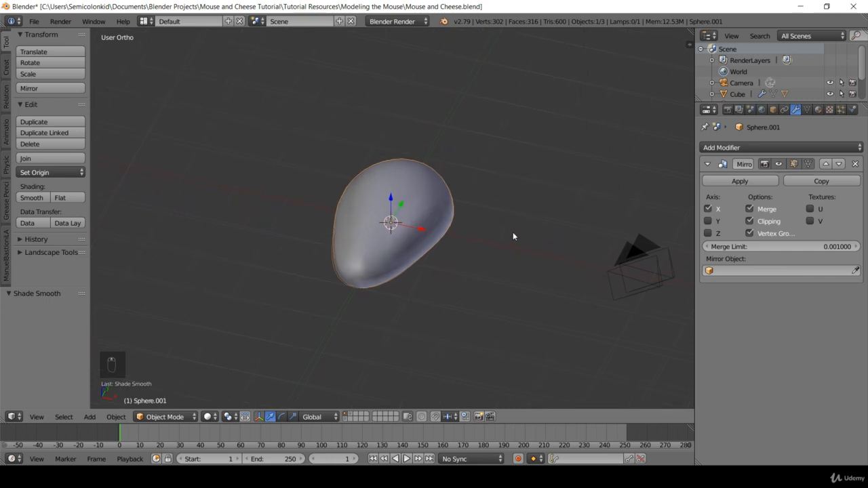